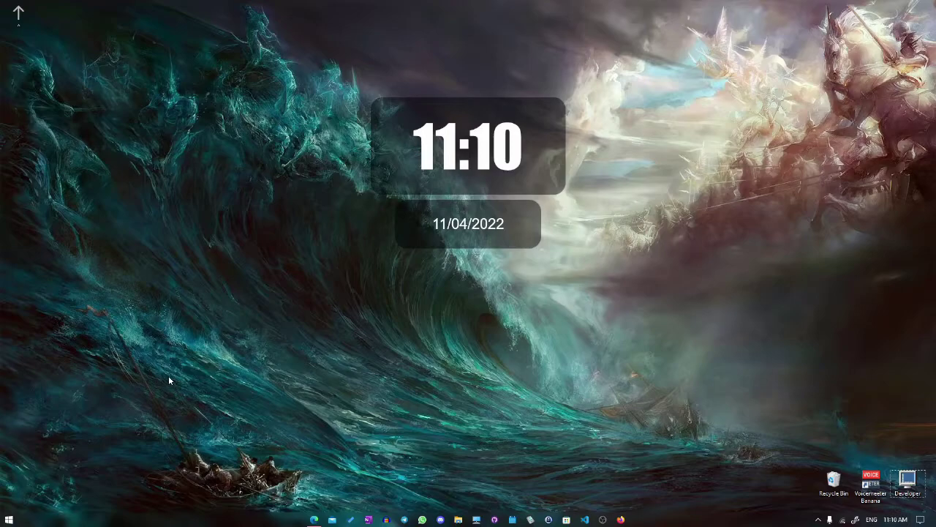
key(super)
key(a)
key(s)
key(w)
key(f)
key(e)
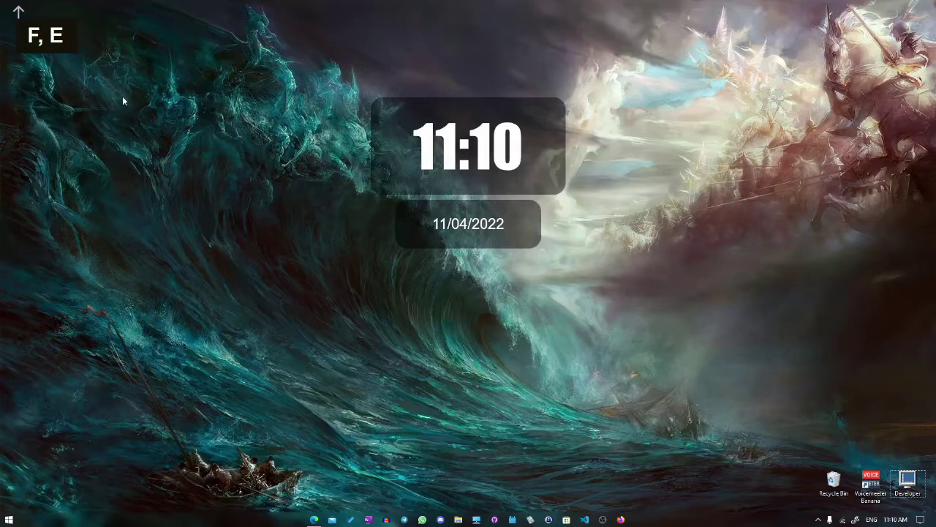
key(s)
key(d)
key(v)
key(d)
key(g)
key(s)
key(r)
key(g)
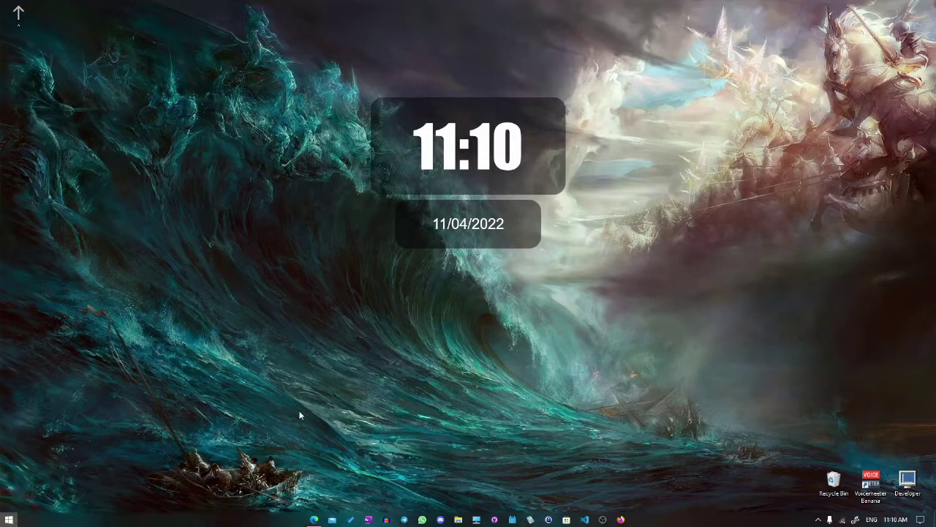
- Open the Windows Time & Language settings and go to the preferred languages on the Language page
click(9, 519)
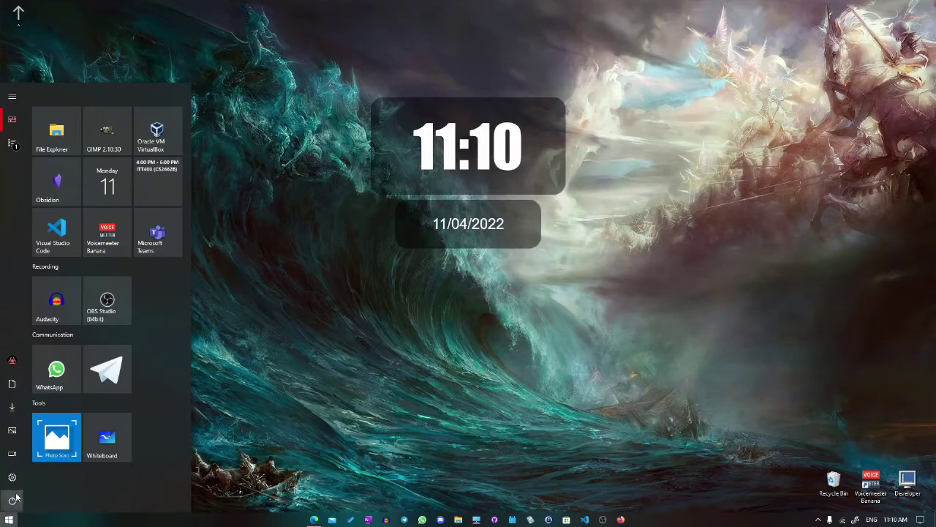
click(22, 477)
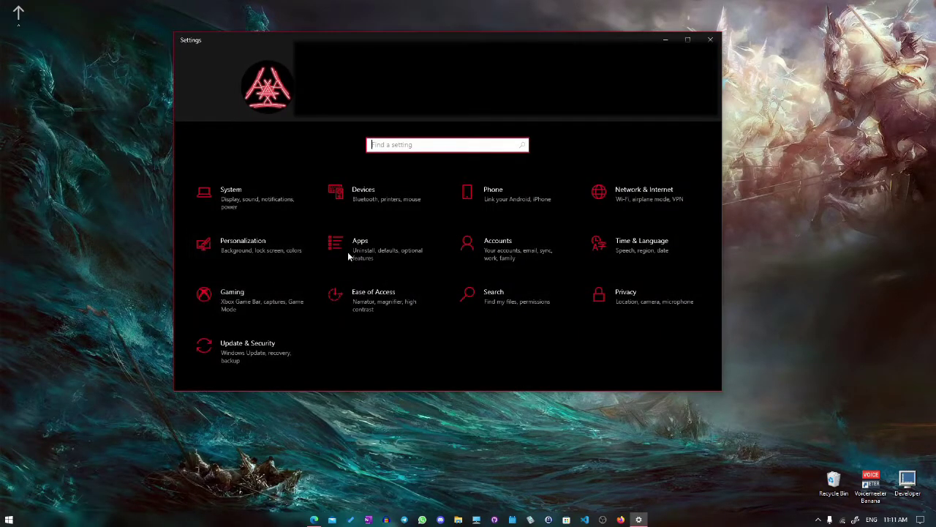
click(639, 248)
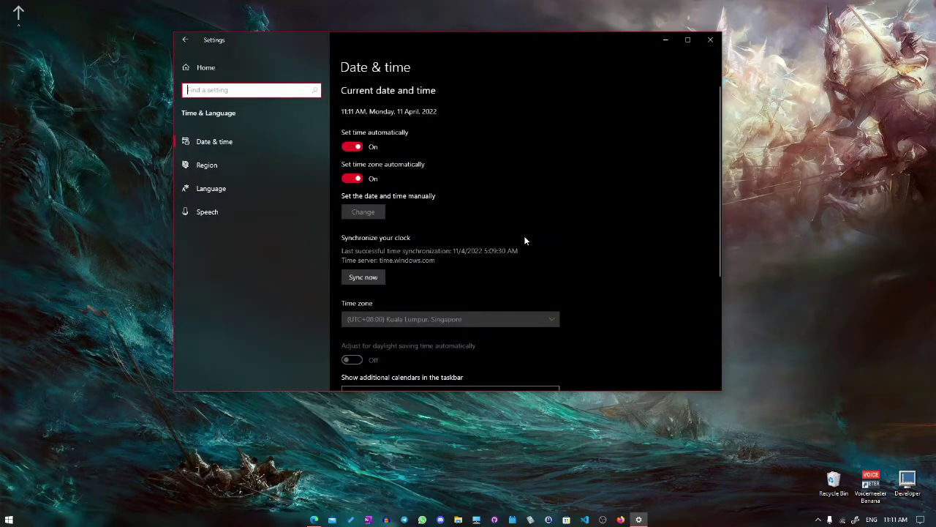
click(238, 188)
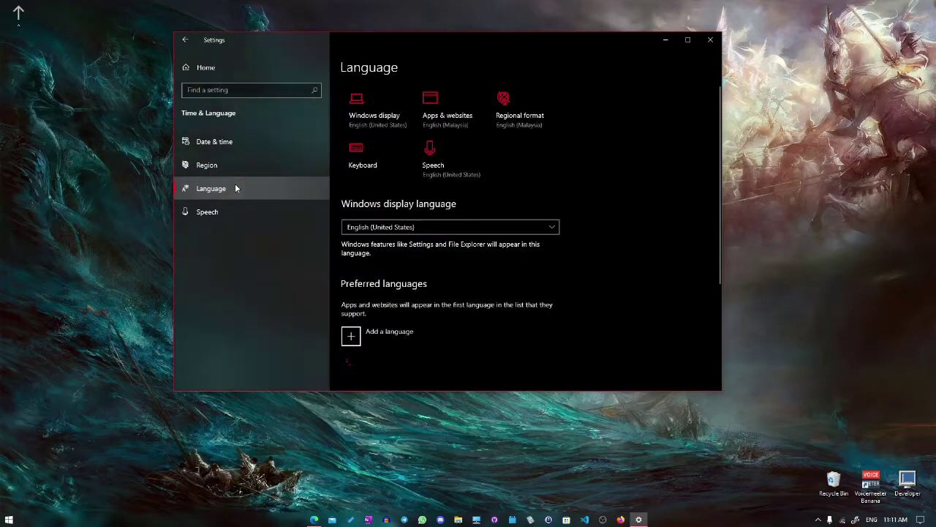
scroll(482, 294, down, 2)
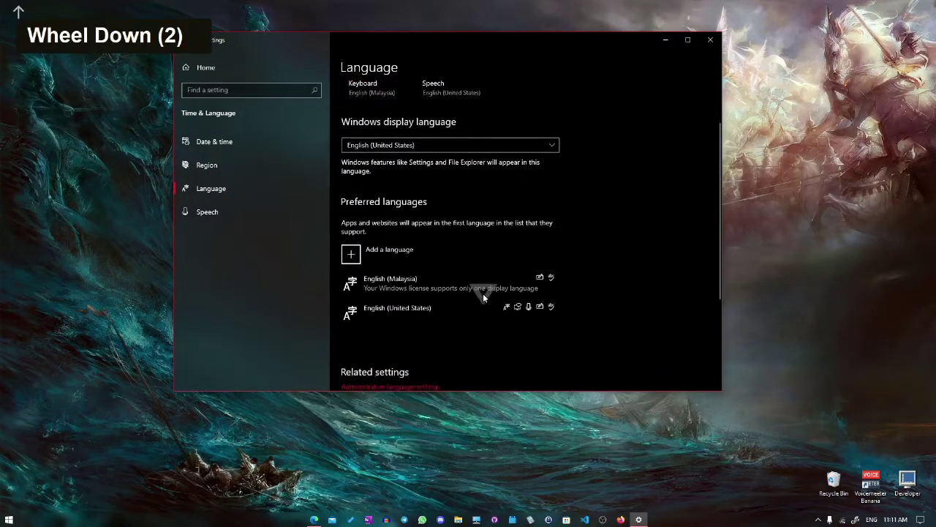
scroll(482, 296, down, 1)
scroll(482, 296, up, 2)
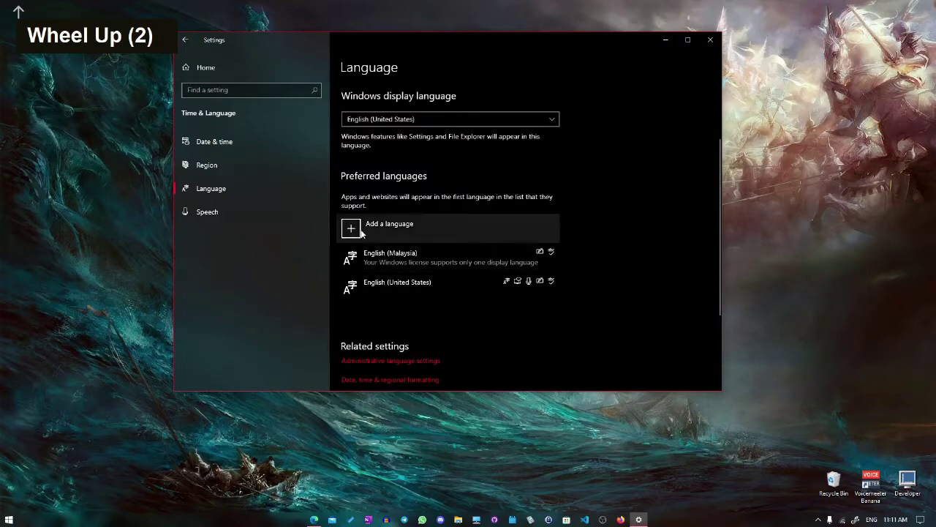
click(338, 174)
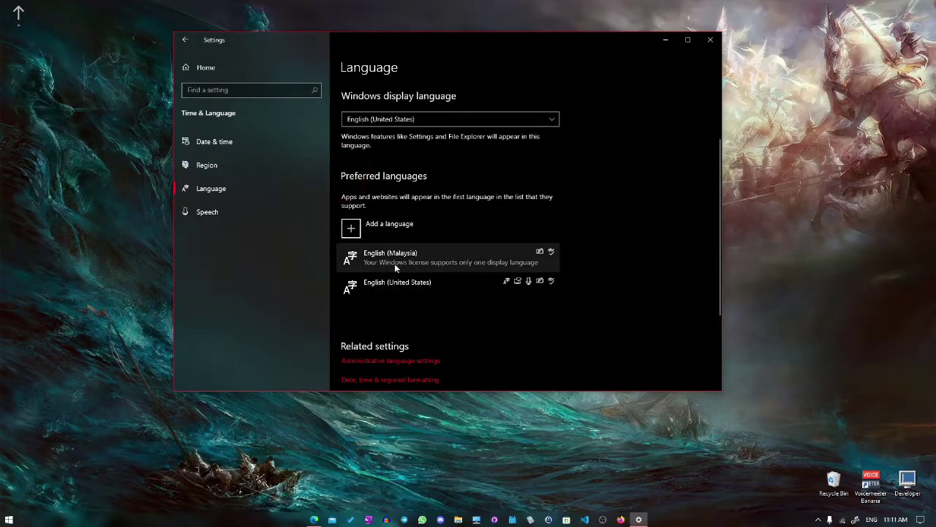
- Add Japanese as a preferred language and install it with text-to-speech, speech recognition and handwriting
click(358, 229)
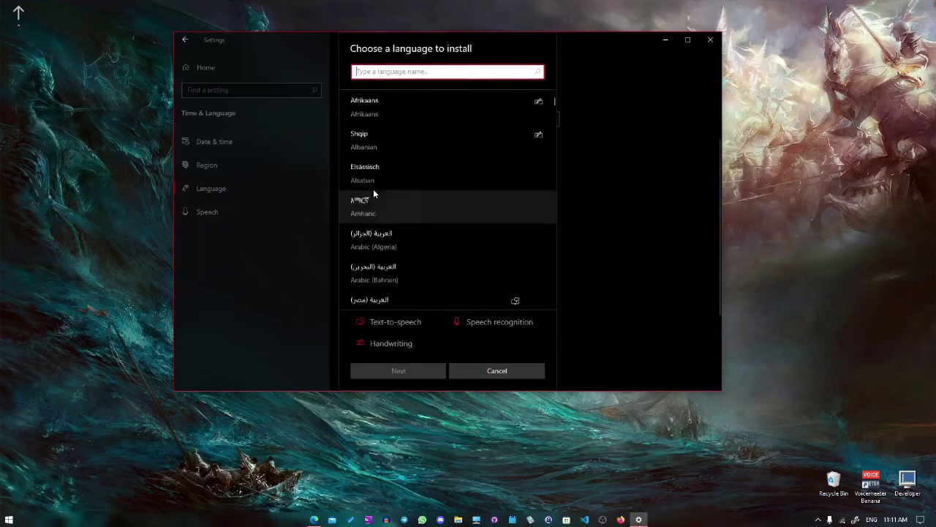
text(japa)
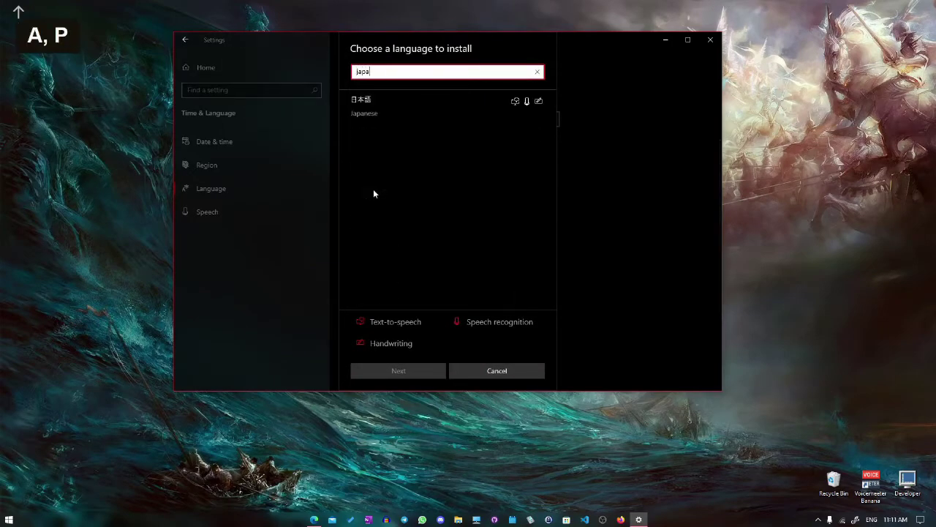
click(387, 116)
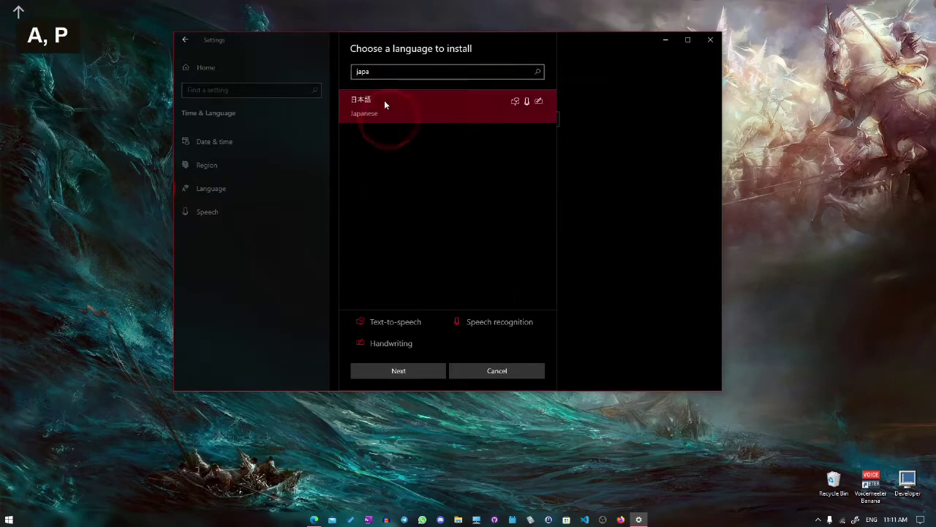
click(376, 371)
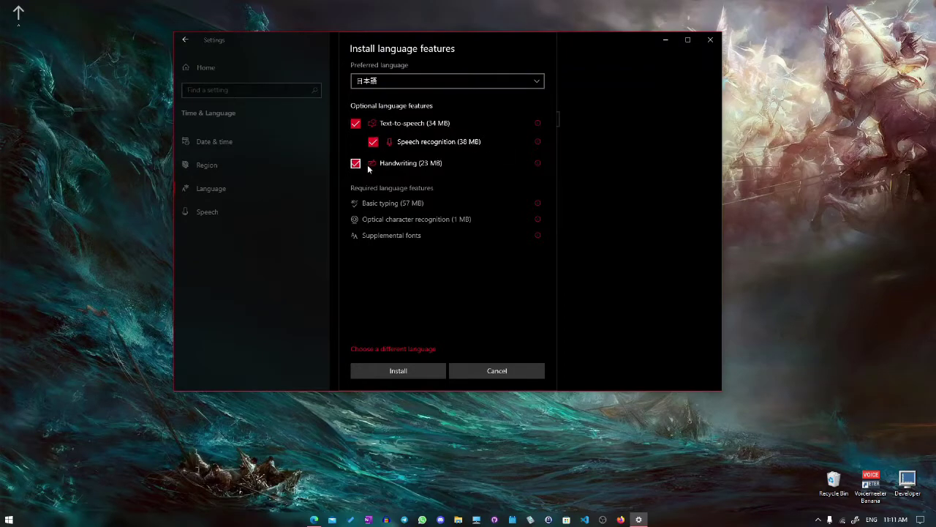
click(422, 371)
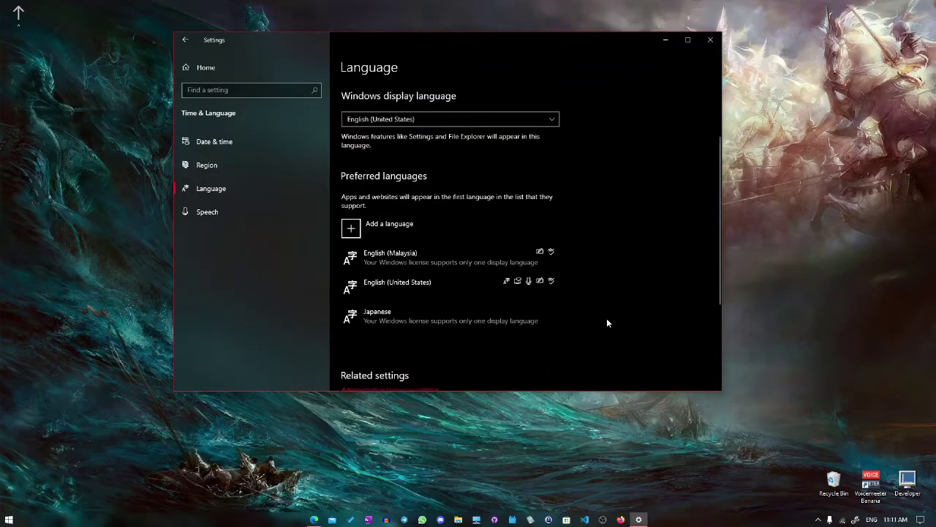
- Check the input methods available as the default override in the keyboard settings, then close Settings
scroll(570, 337, down, 2)
scroll(376, 371, up, 2)
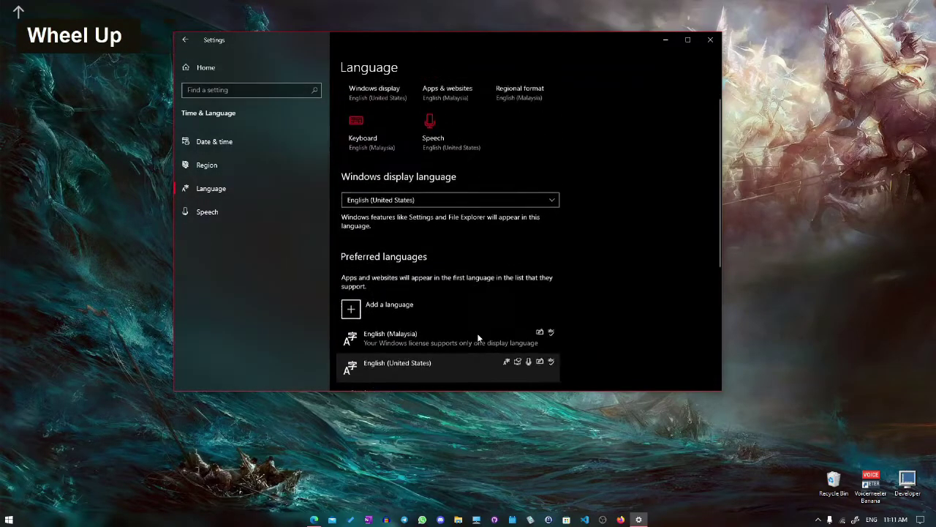
click(363, 174)
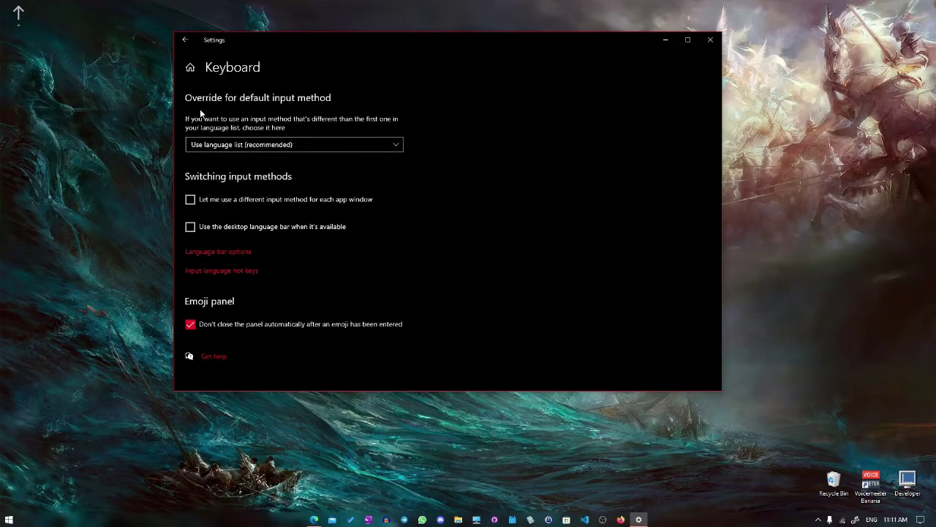
click(260, 144)
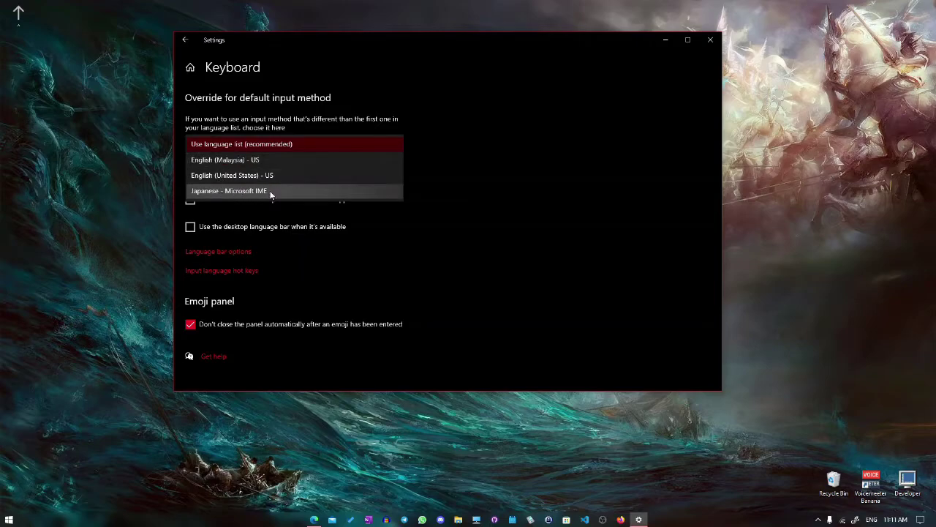
click(519, 214)
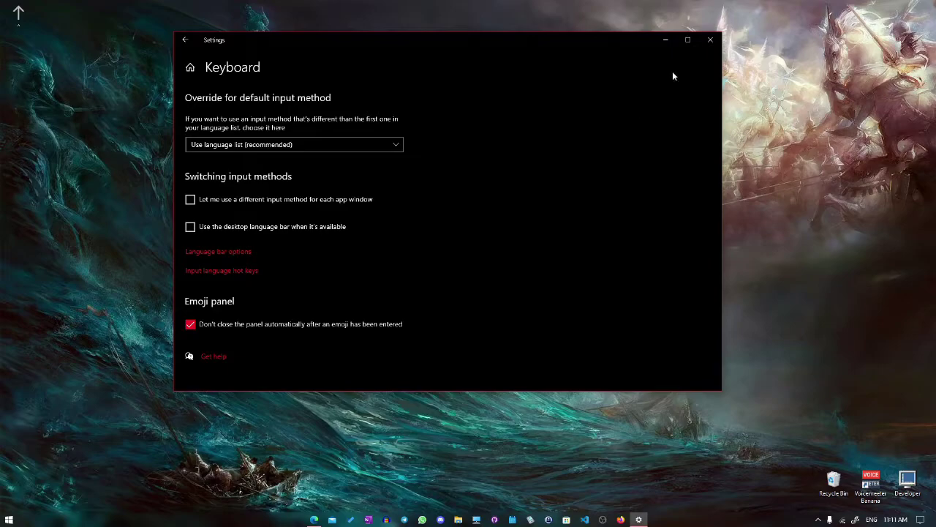
click(708, 41)
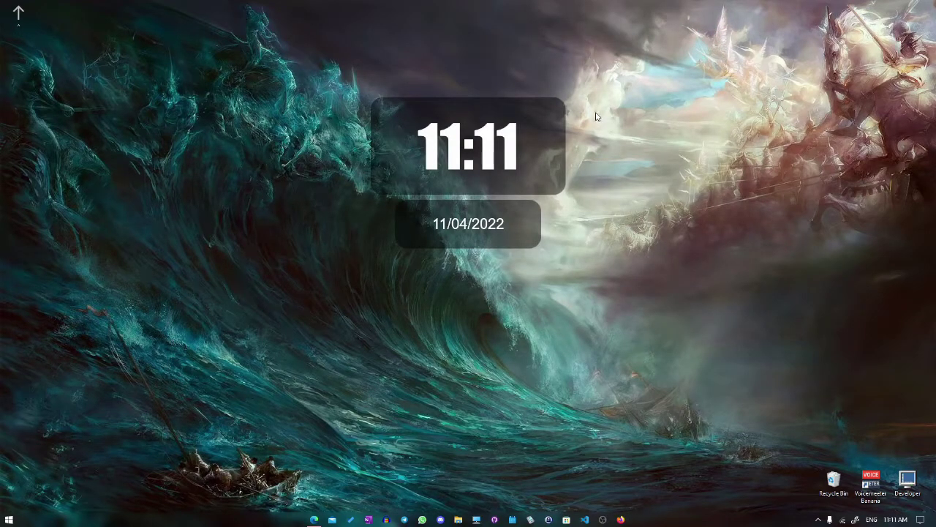
- Switch the active input method to Japanese Microsoft IME
key(super+space)
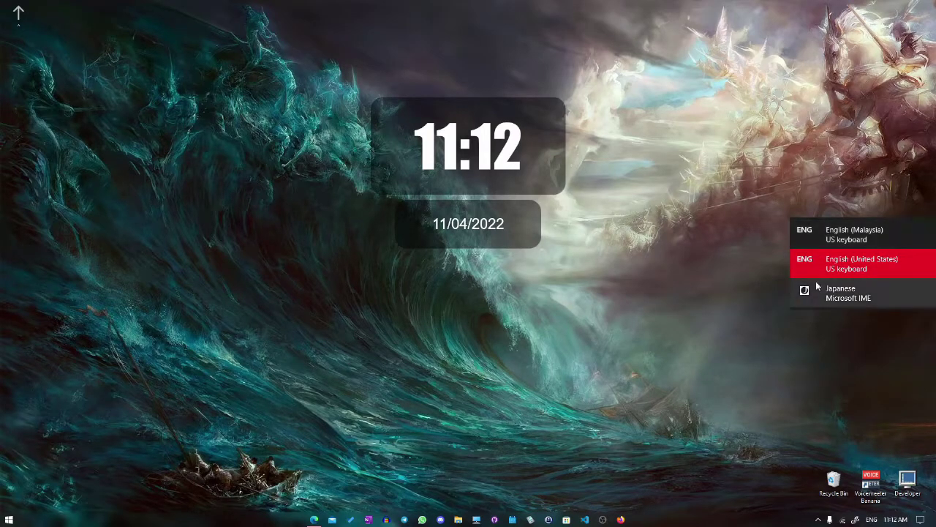
super+click(846, 292)
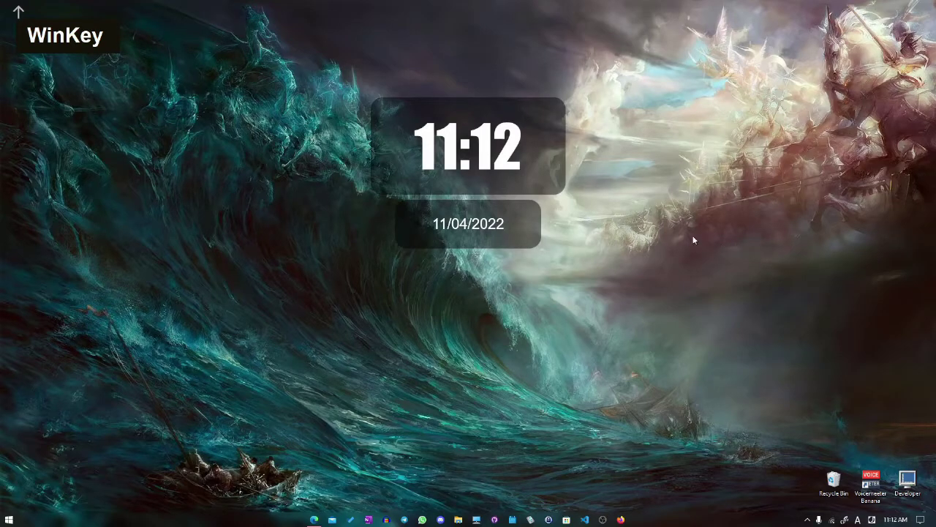
- Cycle repeatedly through the English (Malaysia), English (United States) and Japanese input methods, ending on Japanese Microsoft IME
key(super+space)
key(super+space)
key(super+space)
key(super+space)
key(super+space)
key(super+space)
key(super+space)
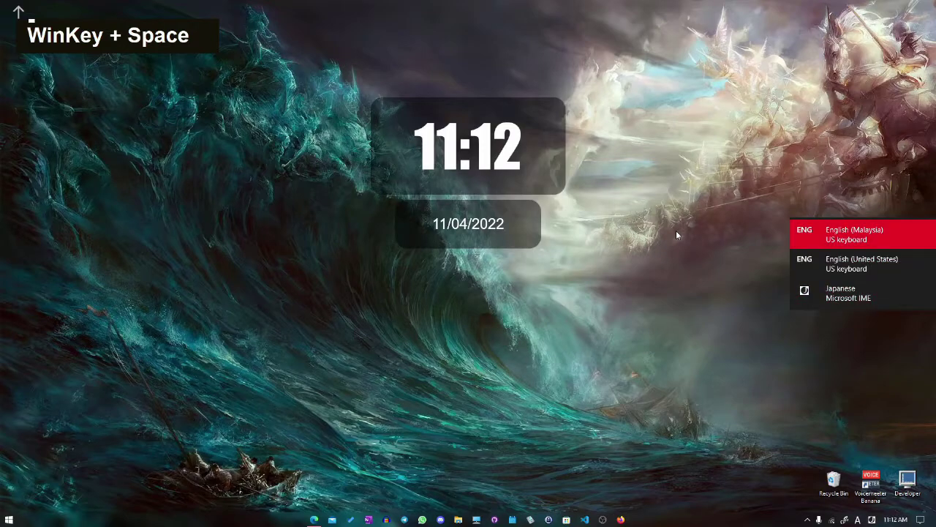
key(super+space)
key(super+space)
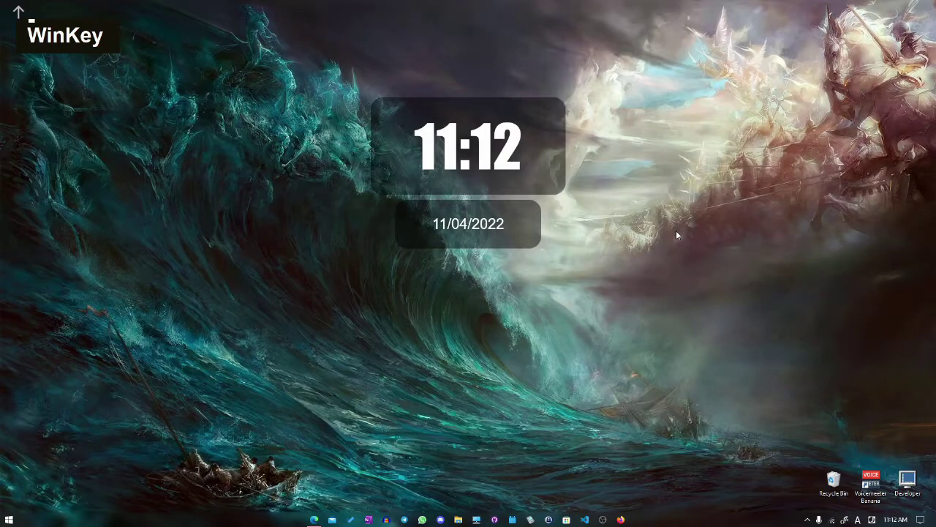
key(super+space)
key(super+space)
key(super+space)
key(super+space)
key(super+space)
key(super+space)
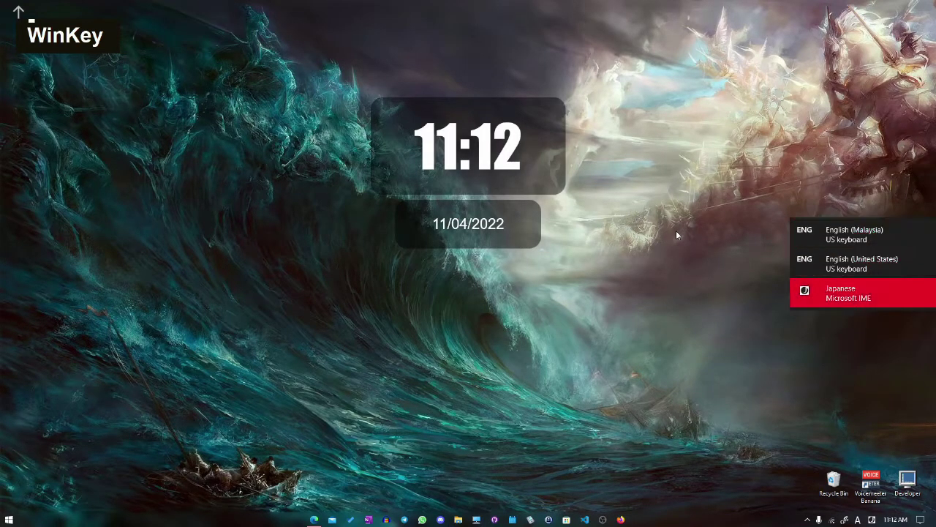
key(super+space)
key(super+space)
key(super+space)
key(super+space)
key(super+space)
key(super+space)
key(super+space)
key(super+space)
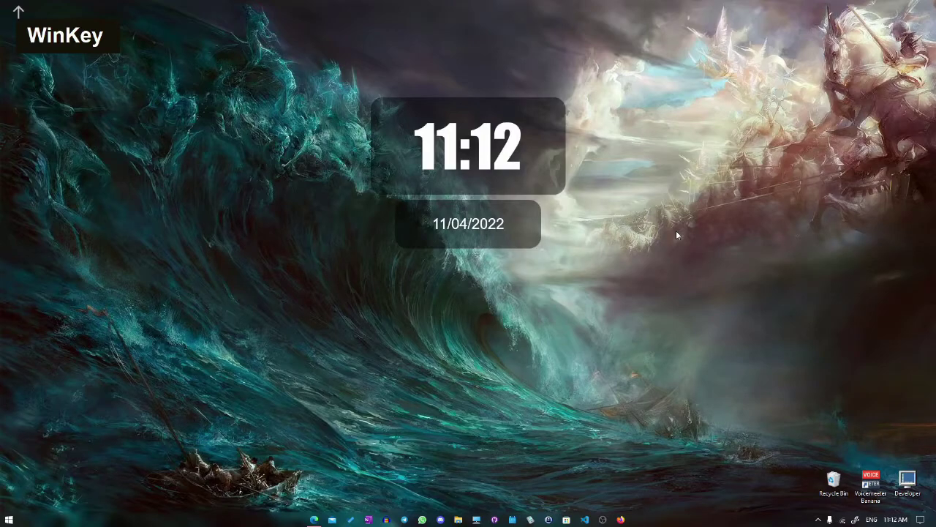
key(super+space)
key(super+space)
key(super+space)
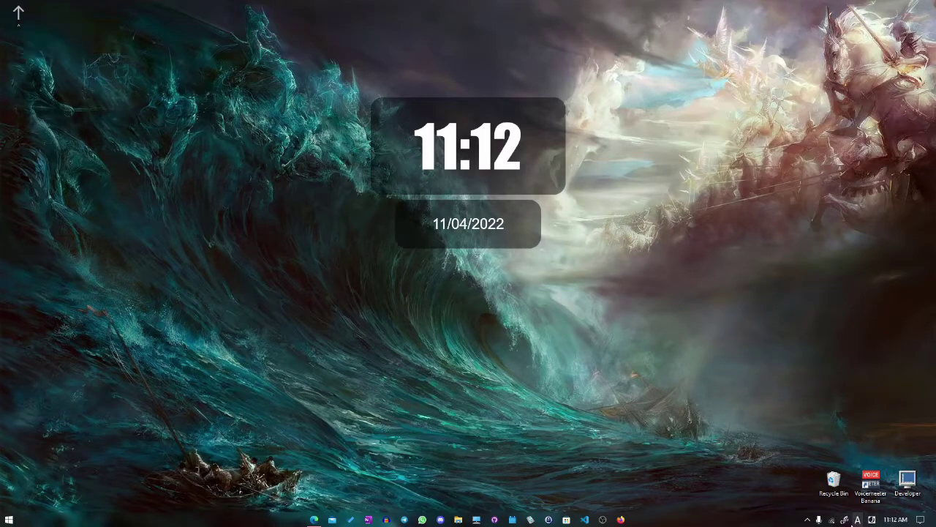
key(super+equal)
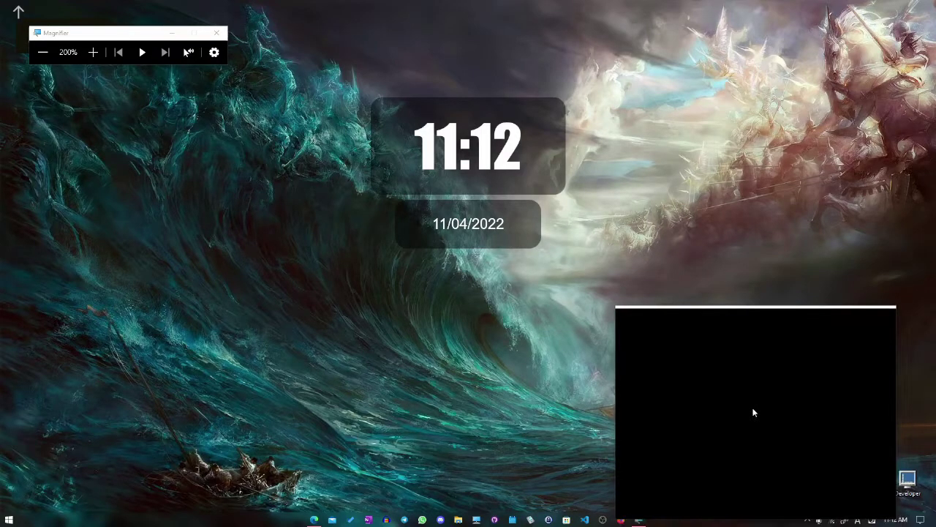
key(super)
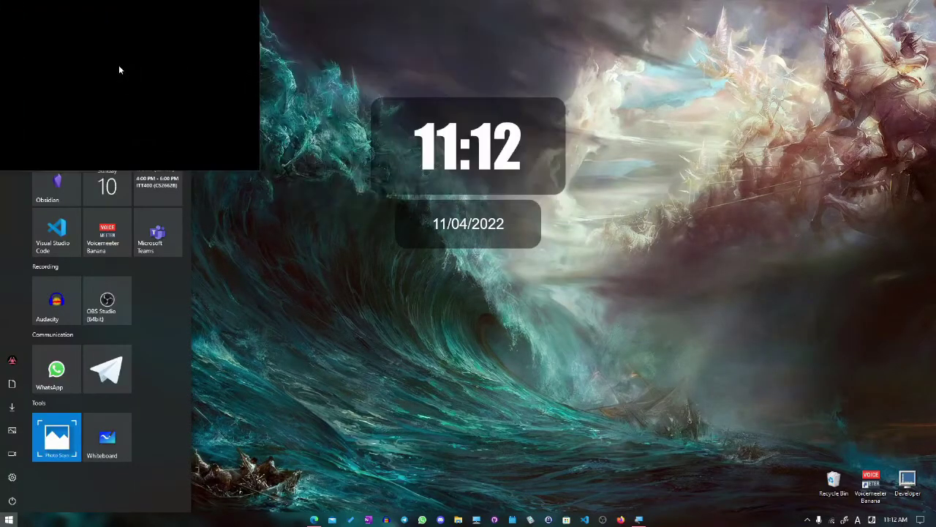
key(Escape)
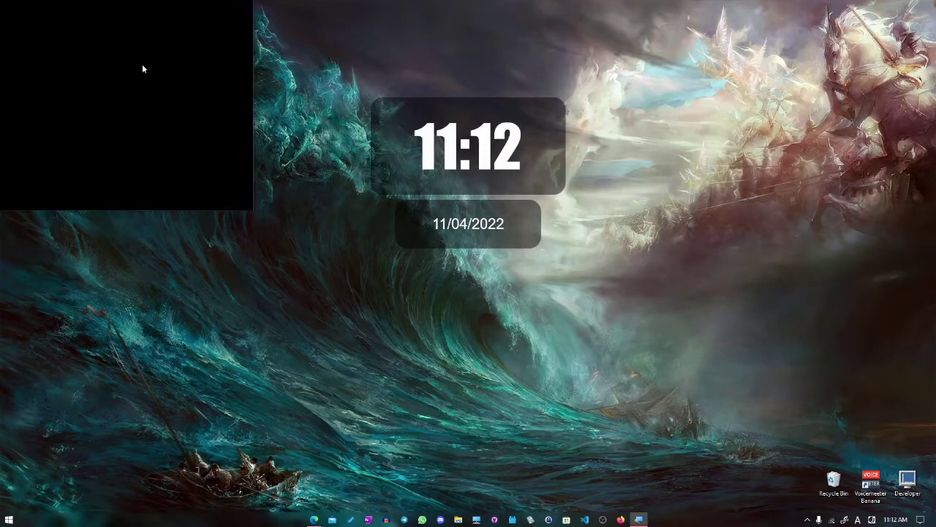
key(super+Escape)
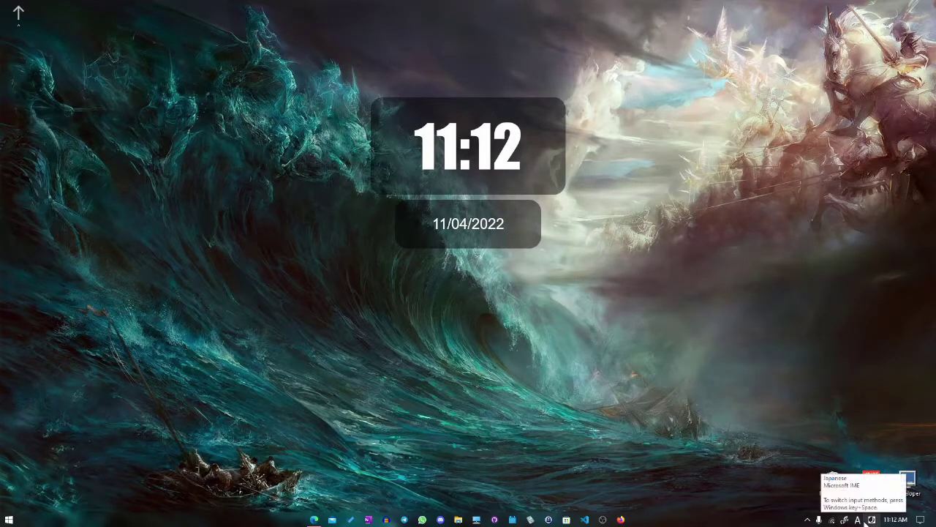
- Switch the input method to English and back to Japanese, and show the hidden notification-area icons
key(super+space)
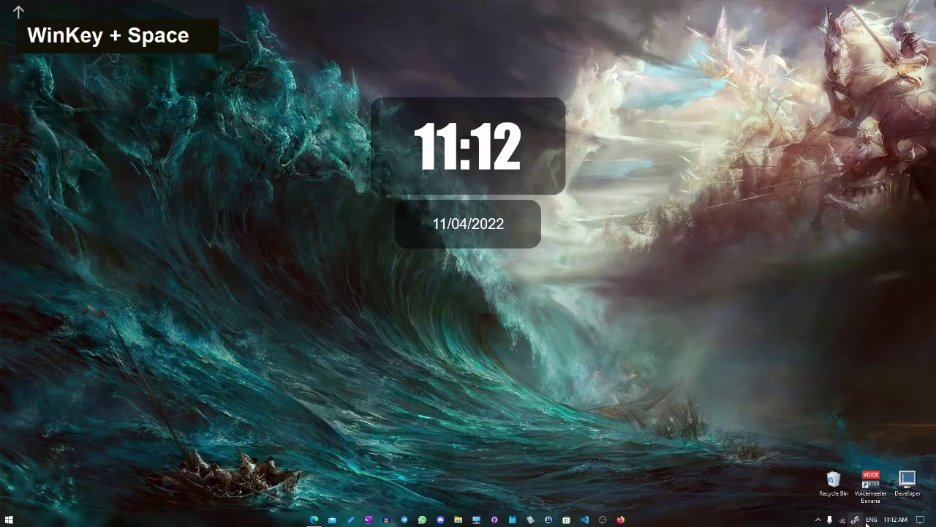
key(super+space)
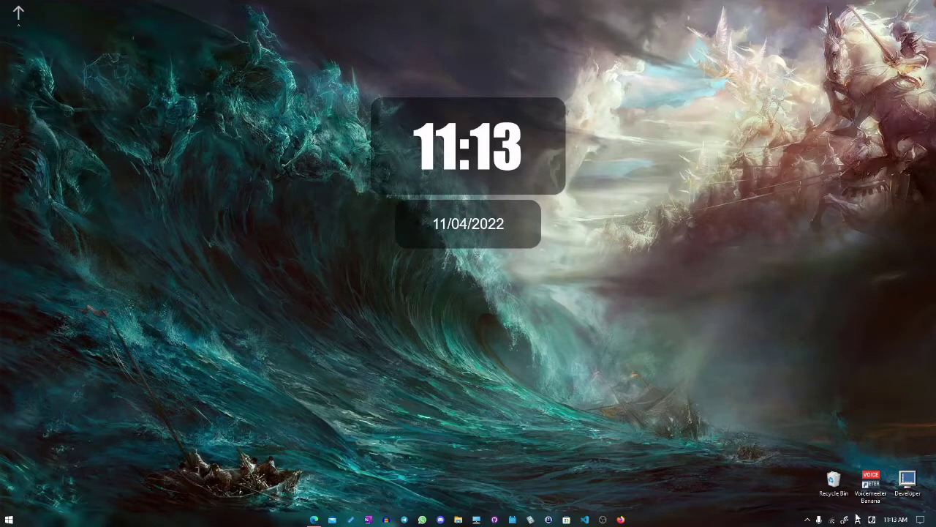
click(807, 520)
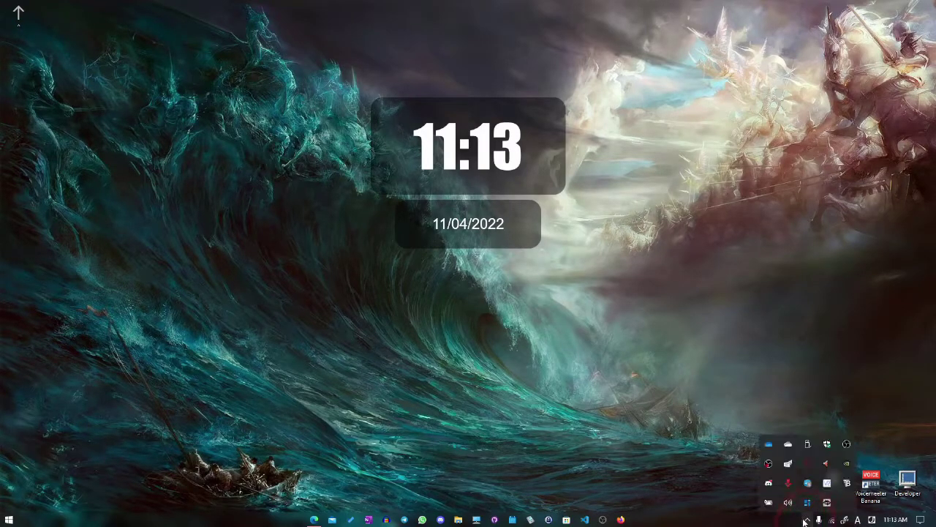
click(808, 521)
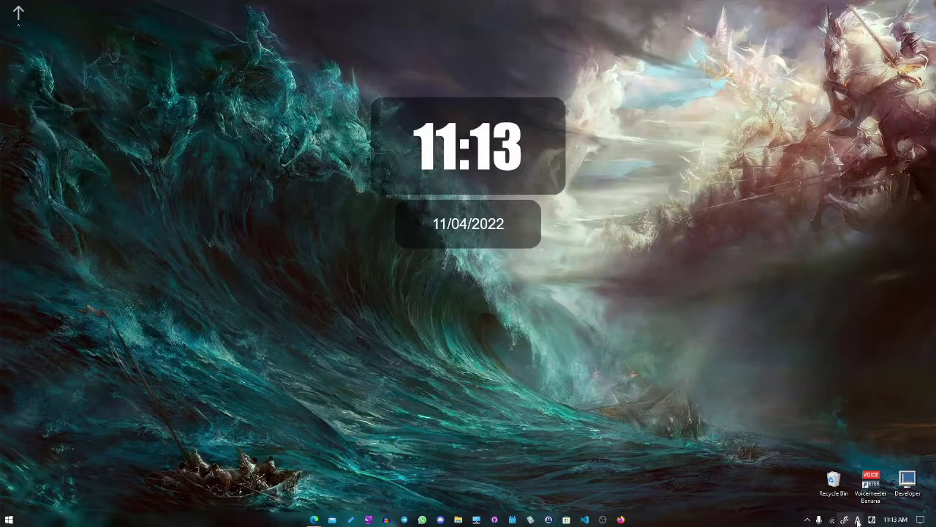
click(808, 521)
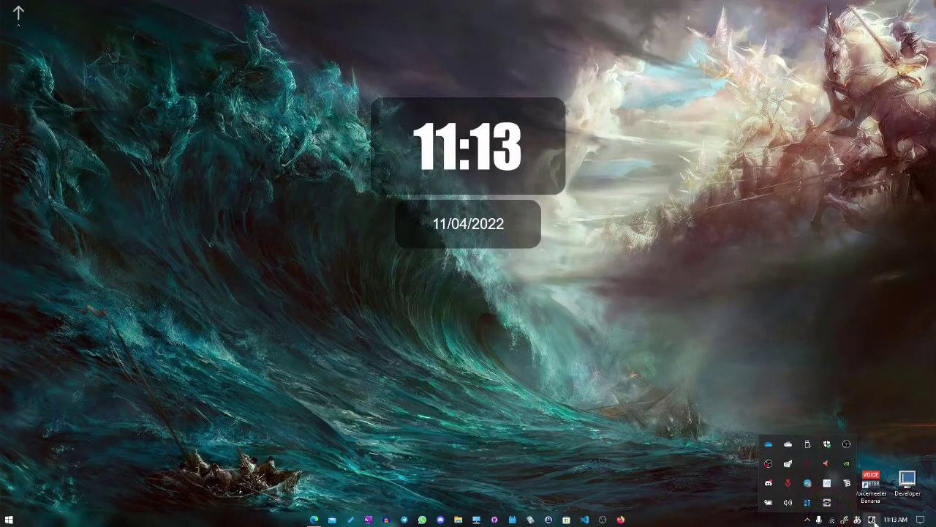
- Dismiss the hidden notification icons, then switch the input method to English (United States) and back to Japanese Microsoft IME
key(Escape)
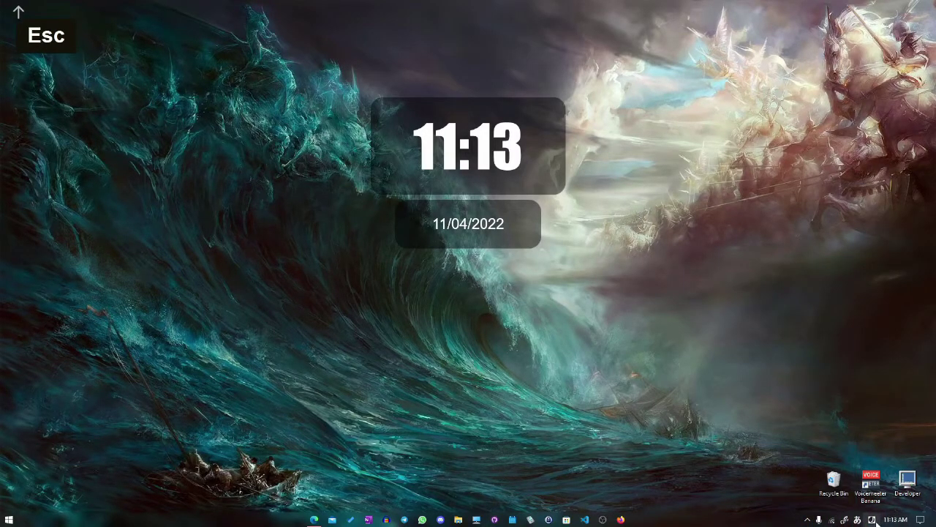
click(714, 479)
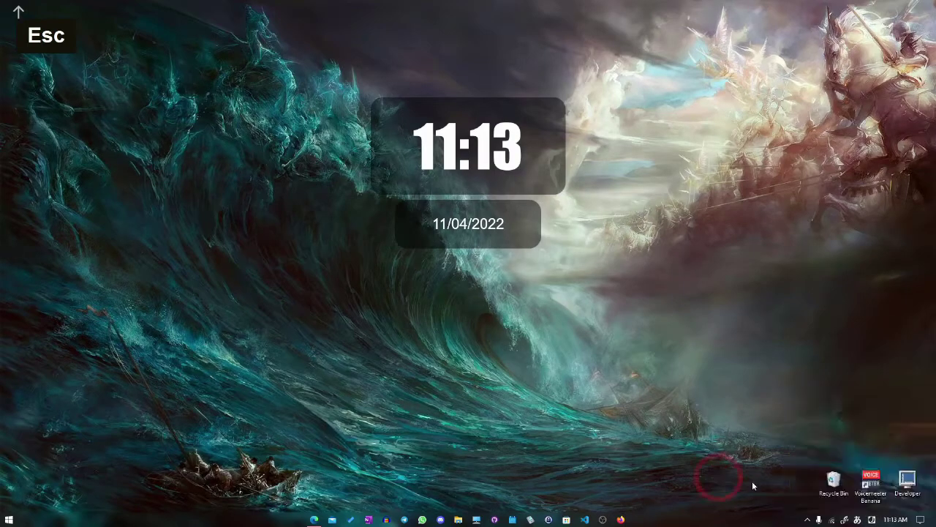
click(872, 520)
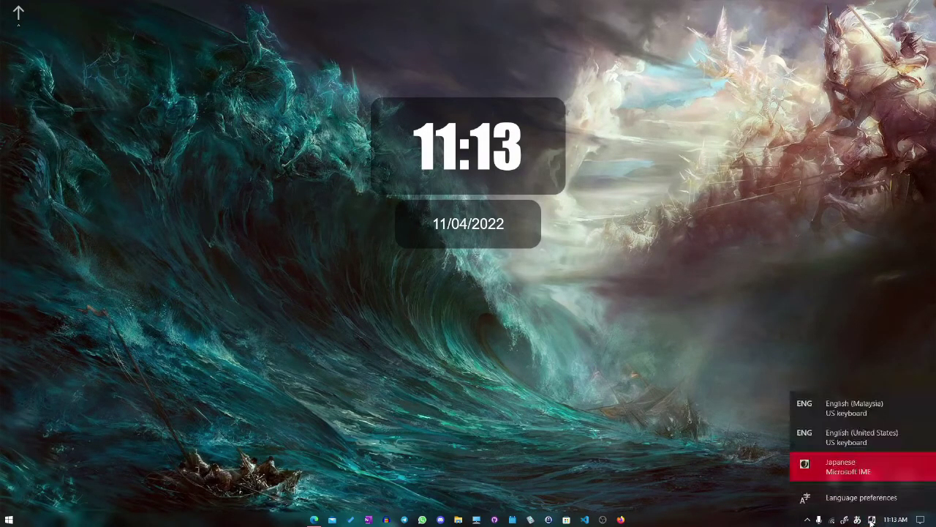
click(872, 519)
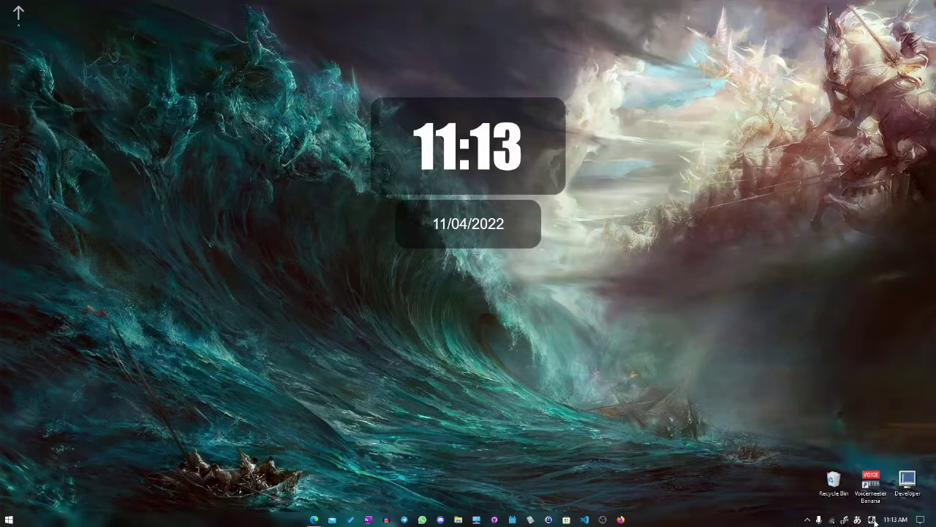
click(859, 438)
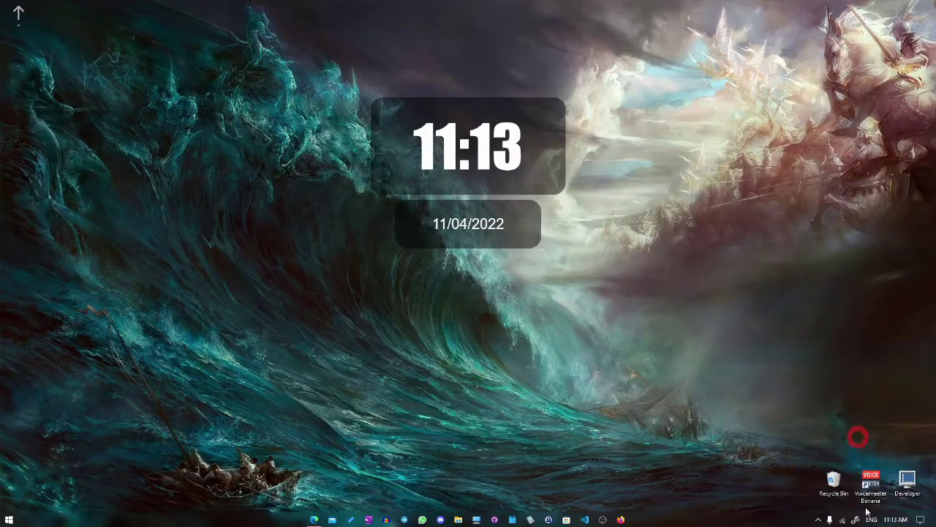
click(871, 520)
click(836, 468)
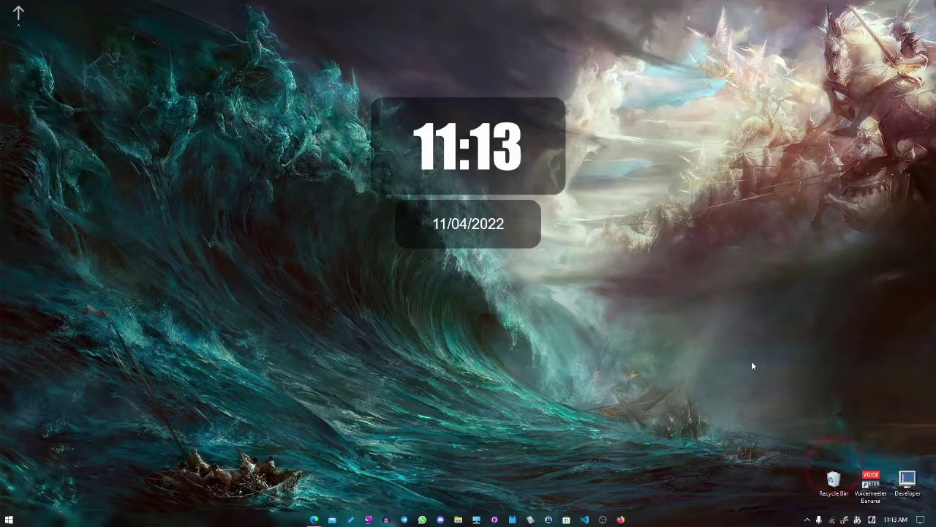
- Cycle through the installed input methods back to Japanese, then set the IME to its alphanumeric (A) mode
key(super+space)
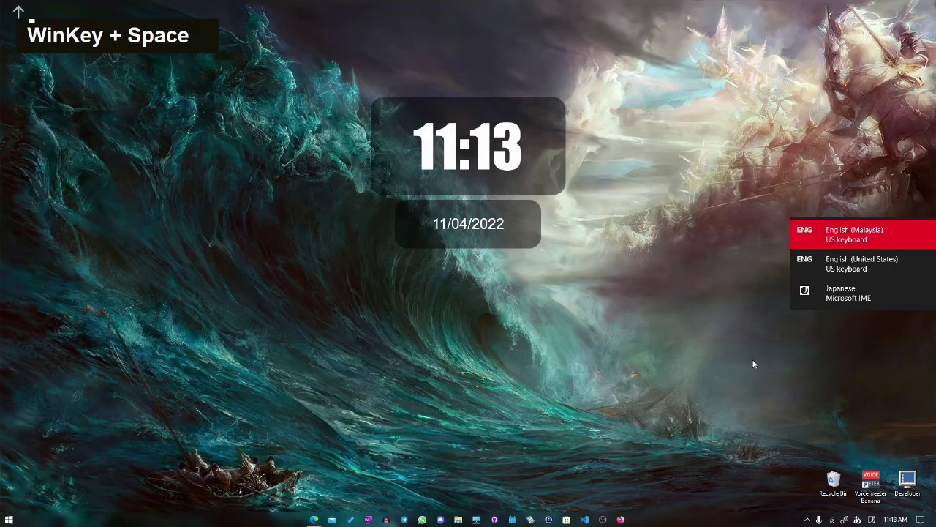
key(super+space)
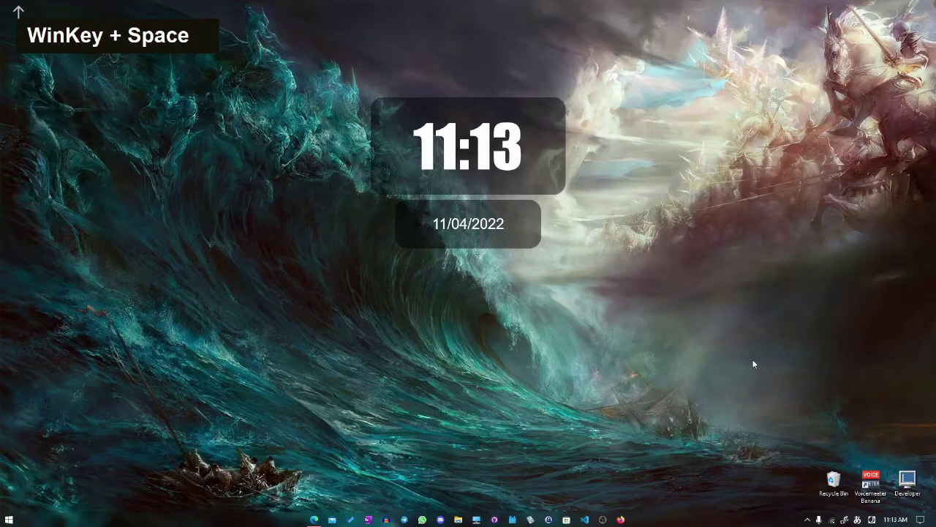
double_click(859, 520)
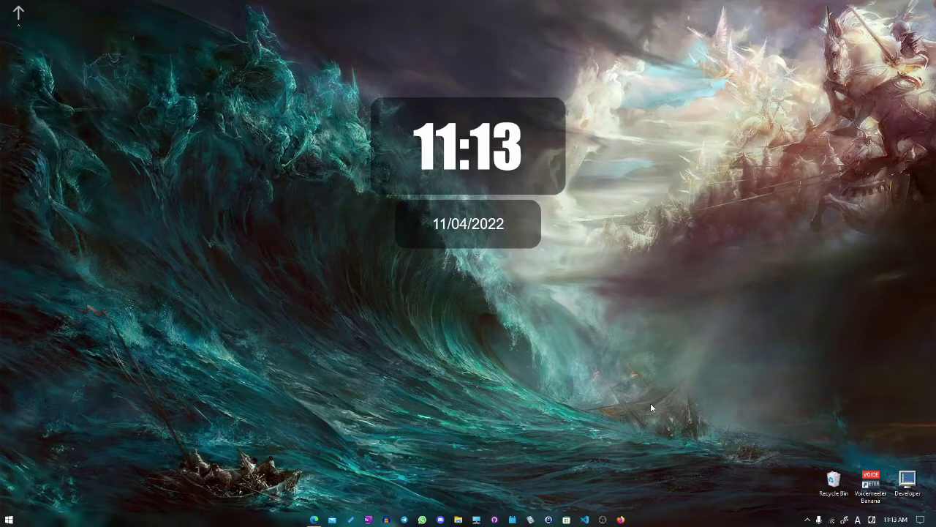
- Search for Notepad and open a blank document
key(super+n)
text(ote)
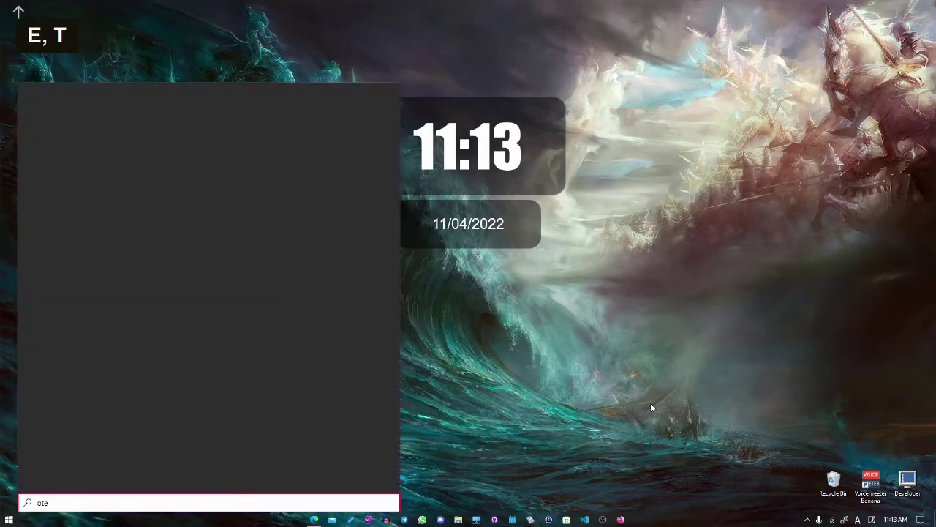
key(Return)
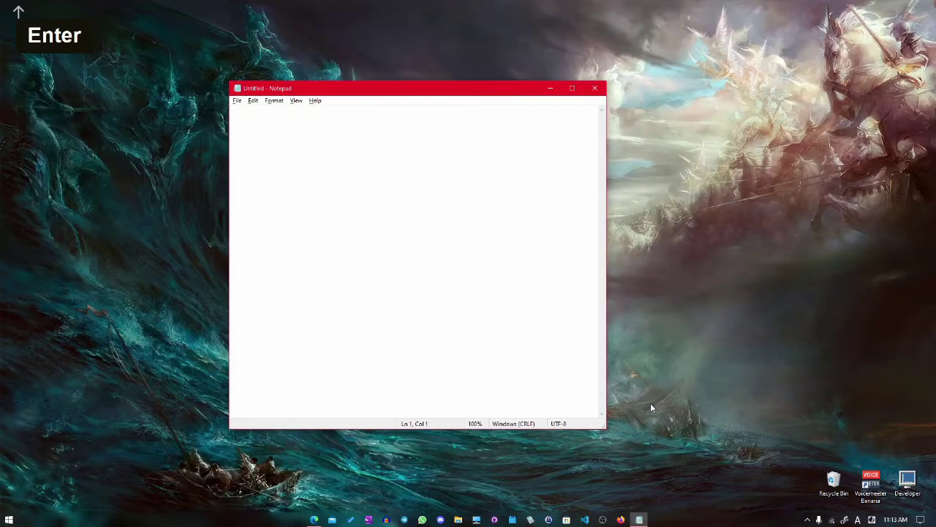
- Enlarge the Notepad text to 500% zoom using the sample text "dsad", then clear the document
ctrl+scroll(437, 230, up, 3)
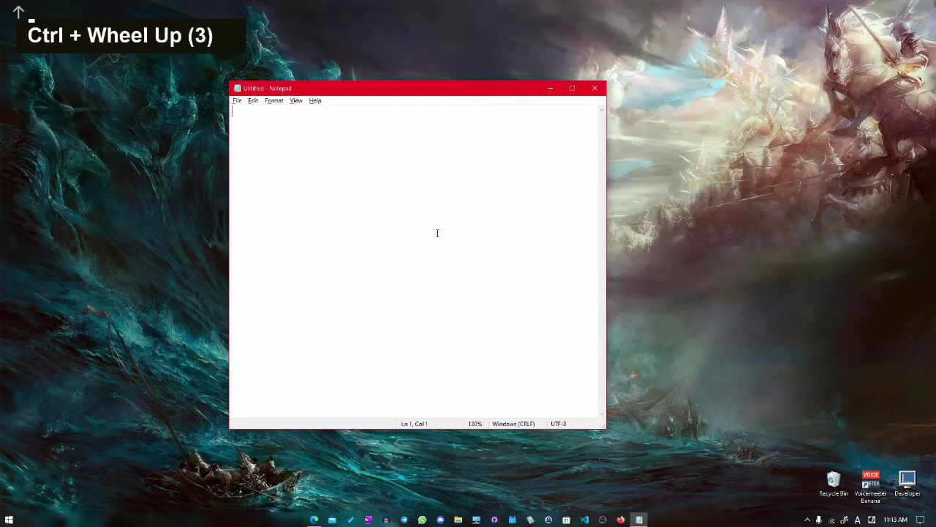
click(372, 193)
double_click(445, 205)
text(dsad)
key(ctrl+equal)
key(ctrl+equal)
key(ctrl+equal)
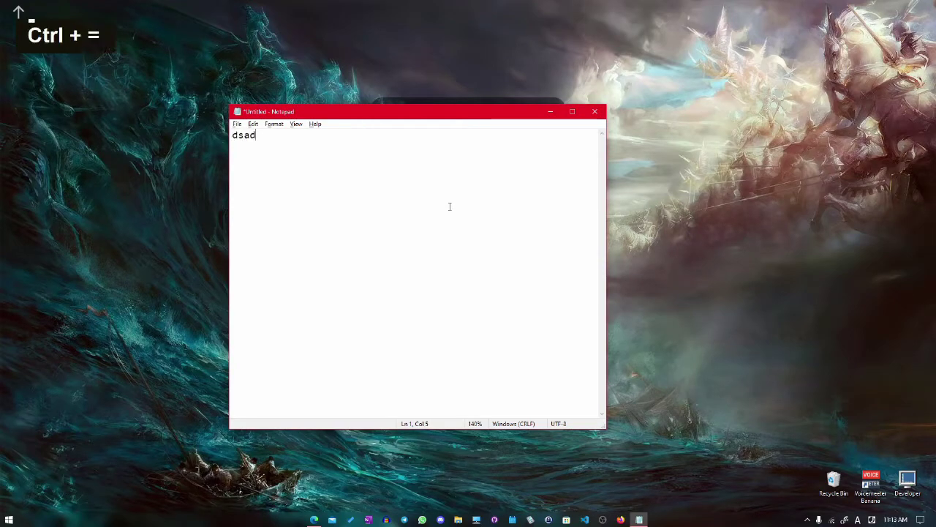
key(ctrl+equal)
key(ctrl+equal)
key(ctrl+equal)
key(ctrl+equal)
key(ctrl+equal)
key(ctrl+equal)
key(ctrl+equal)
key(ctrl+equal)
key(ctrl+equal)
key(ctrl+equal)
key(ctrl+equal)
key(ctrl+equal)
key(ctrl+equal)
key(ctrl+equal)
key(ctrl+equal)
key(ctrl+equal)
key(ctrl+equal)
key(ctrl+equal)
key(ctrl+equal)
key(ctrl+equal)
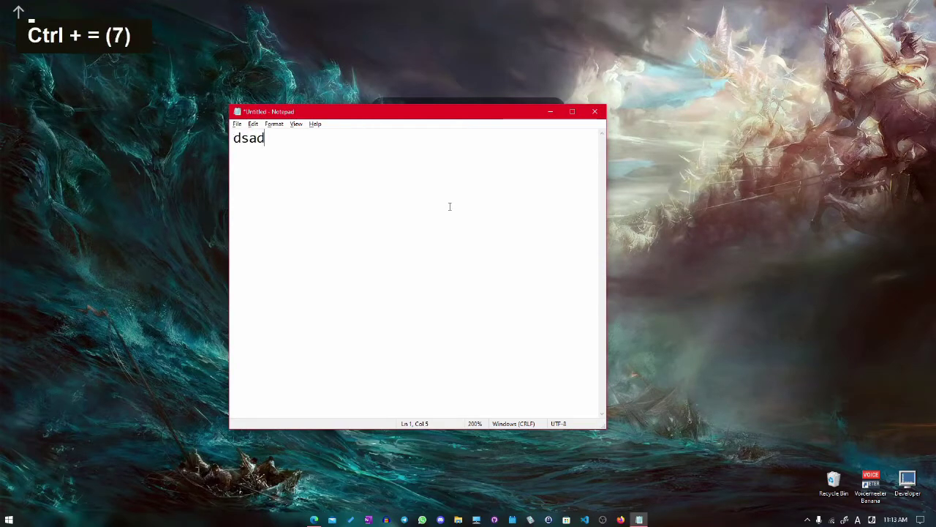
key(ctrl+equal)
key(ctrl+equal)
key(ctrl+equal)
key(ctrl+equal)
key(ctrl+equal)
key(ctrl+equal)
key(ctrl+equal)
key(ctrl+equal)
key(ctrl+equal)
key(ctrl+equal)
key(ctrl+equal)
key(ctrl+equal)
key(ctrl+equal)
key(ctrl+equal)
key(ctrl+equal)
key(ctrl+equal)
key(ctrl+equal)
key(ctrl+equal)
key(ctrl+equal)
key(ctrl+equal)
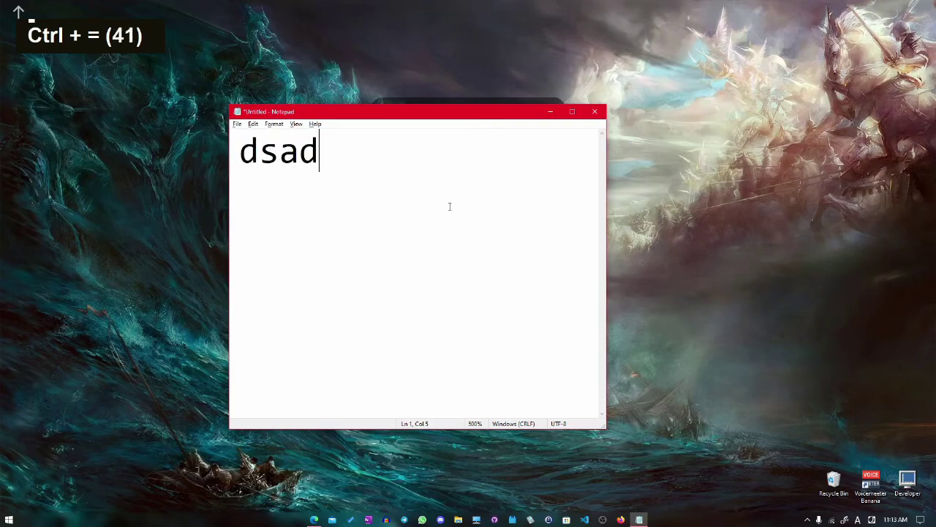
key(ctrl+a)
key(BackSpace)
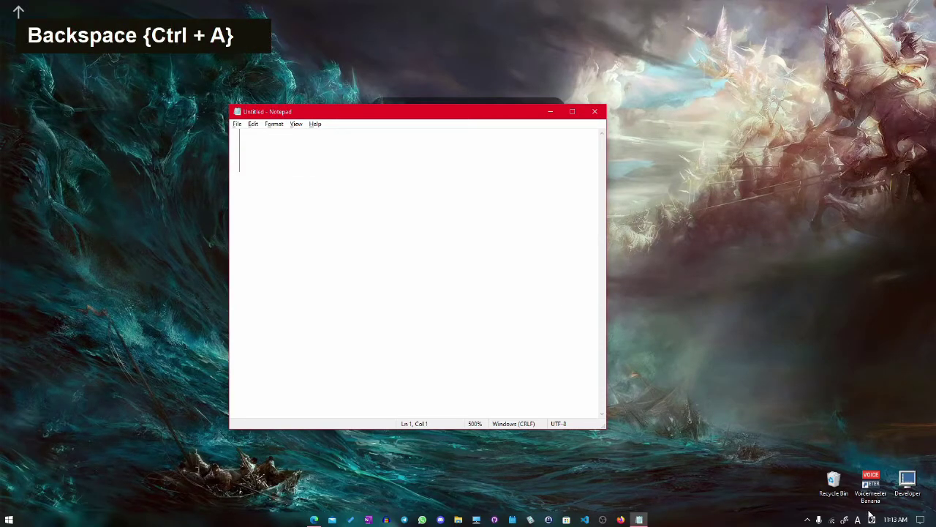
- Enter the test text "apfhduh" in the IME's alphanumeric mode, then clear it
text(apfhdu)
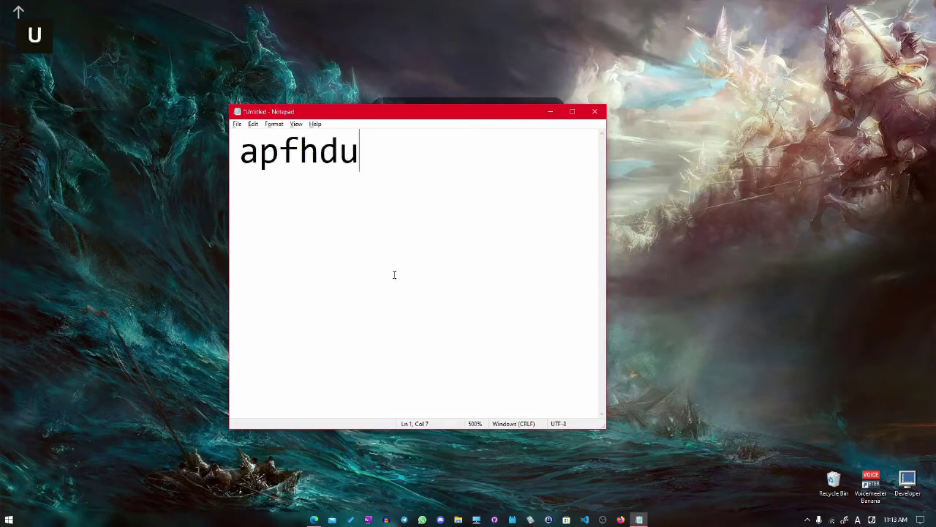
text(h)
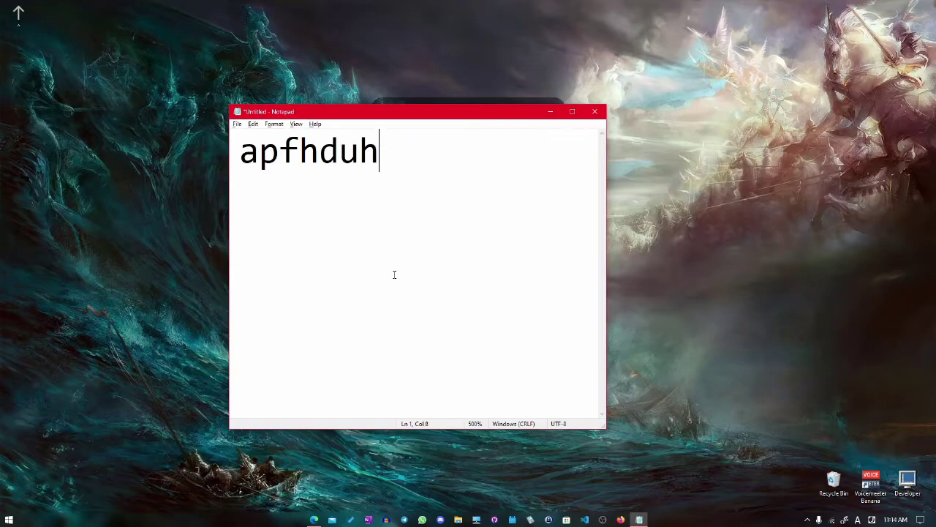
key(ctrl+a)
key(BackSpace)
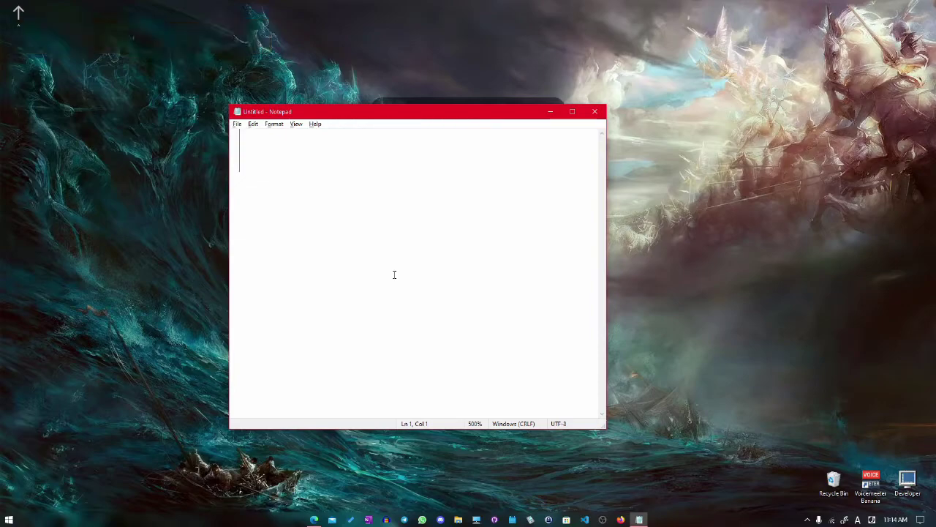
- Switch the IME to Hiragana mode and enter あお as plain kana
key(ctrl)
key(ctrl)
key(ctrl)
text(ai)
key(BackSpace)
text(o)
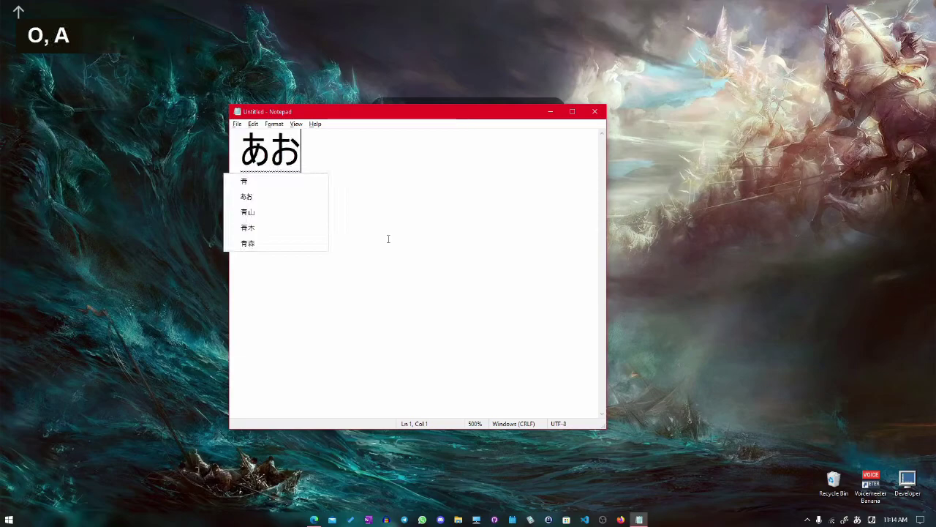
key(Return)
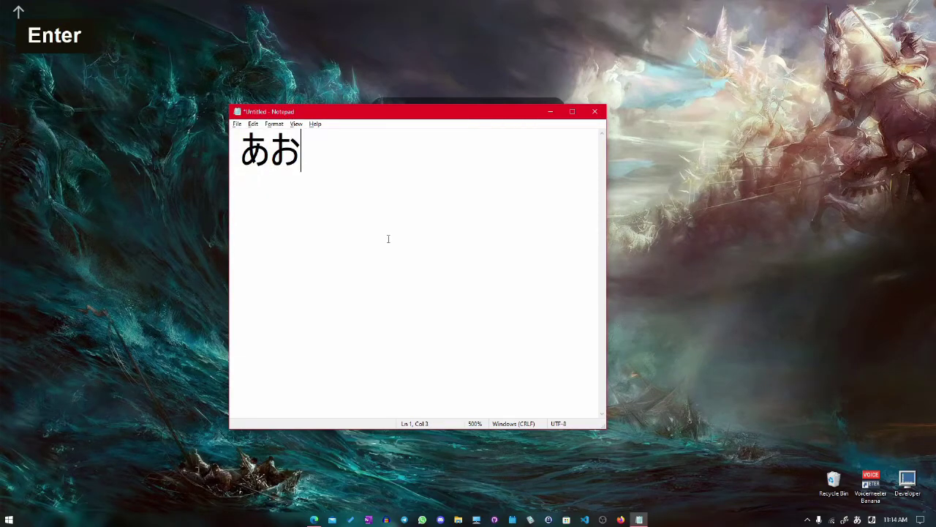
- Replace あお with 青山 by entering "ao" again and choosing that kanji from the conversion candidates
key(BackSpace)
key(BackSpace)
key(BackSpace)
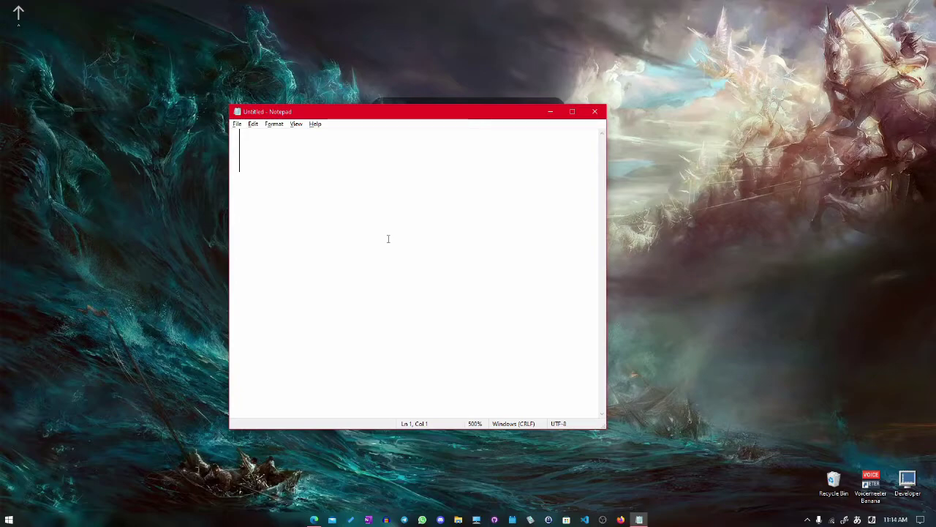
text(ao)
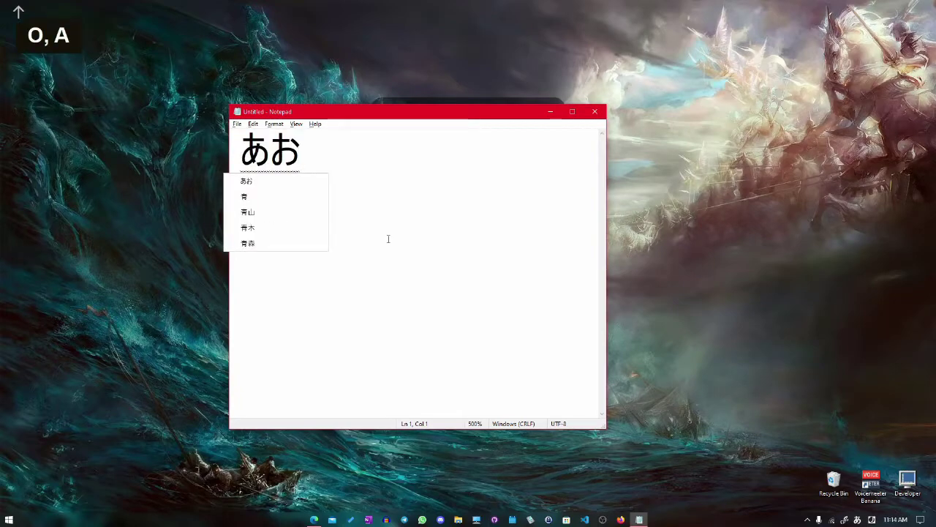
key(Down)
key(Down)
key(Down)
key(Down)
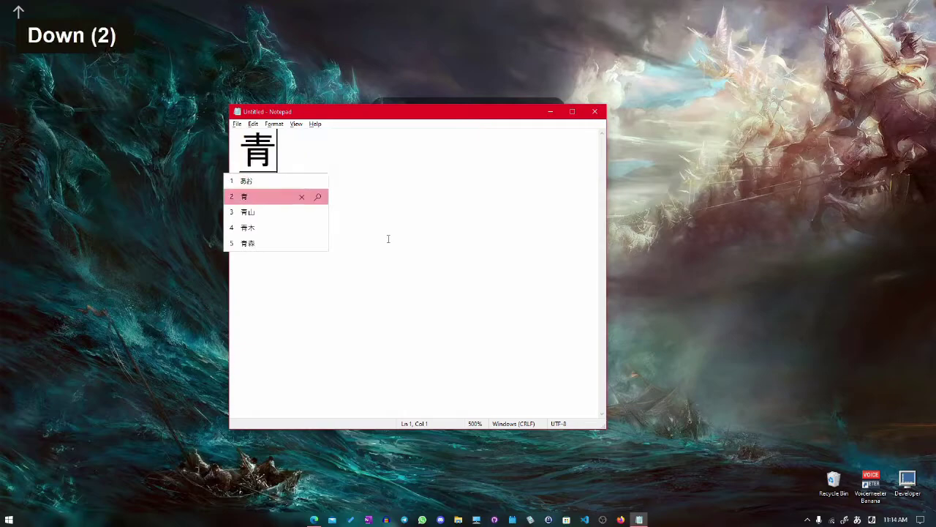
key(Up)
key(Down)
key(Down)
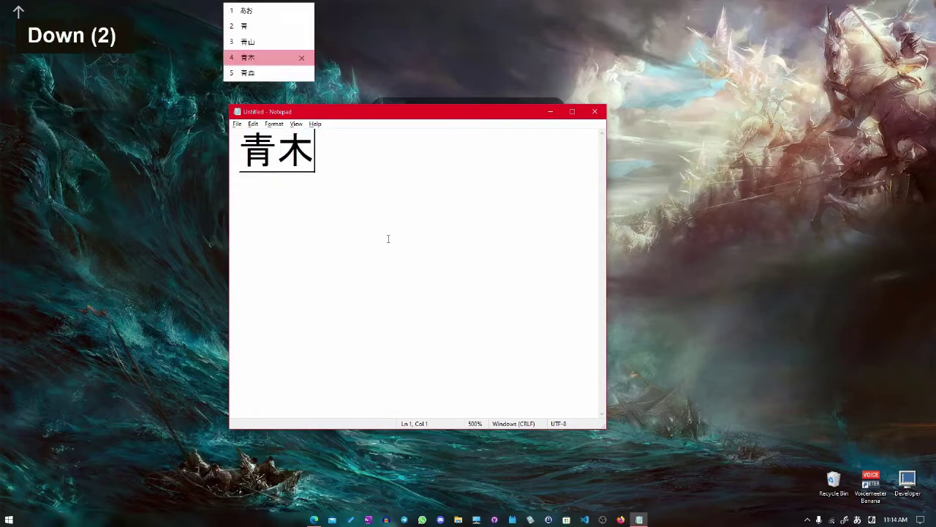
key(Up)
key(Up)
key(Up)
key(Down)
key(Down)
key(Up)
key(Up)
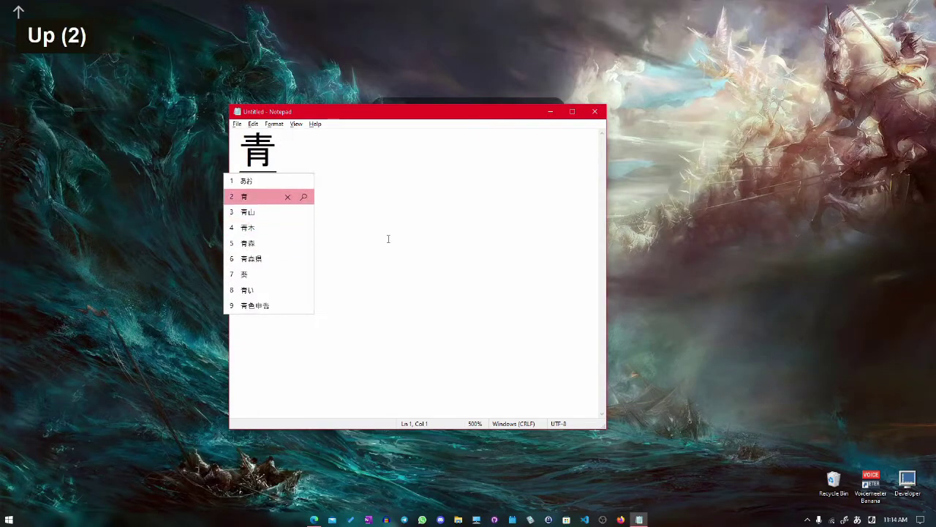
key(Down)
key(Return)
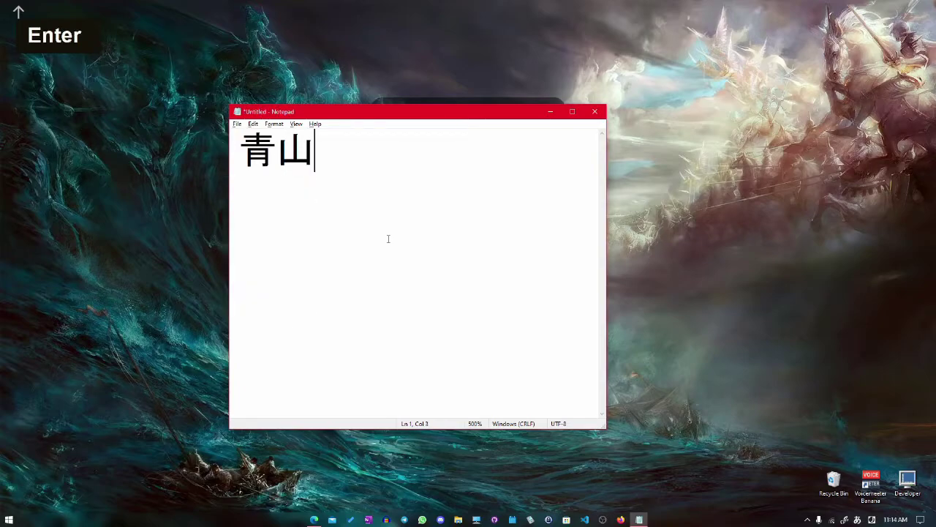
- Replace 青山 with マレーシア, entered in the IME's Katakana mode
key(BackSpace)
key(BackSpace)
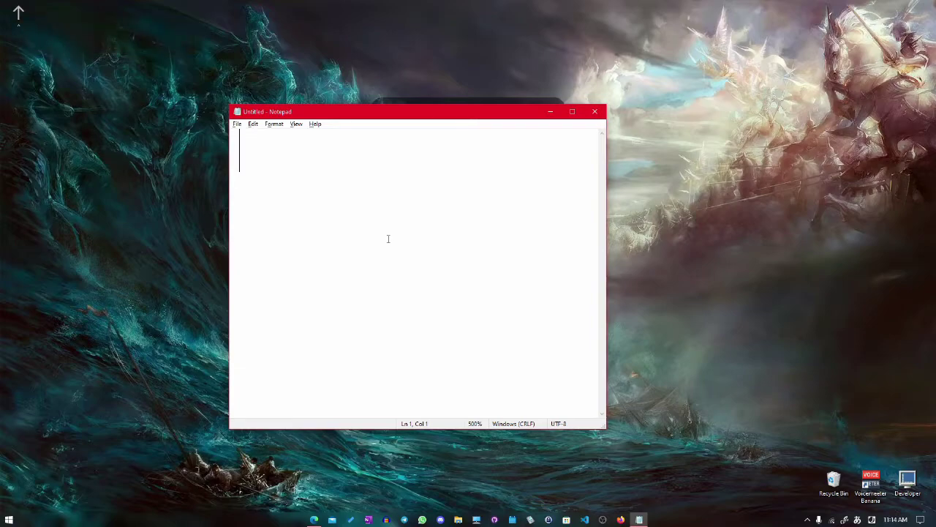
key(alt)
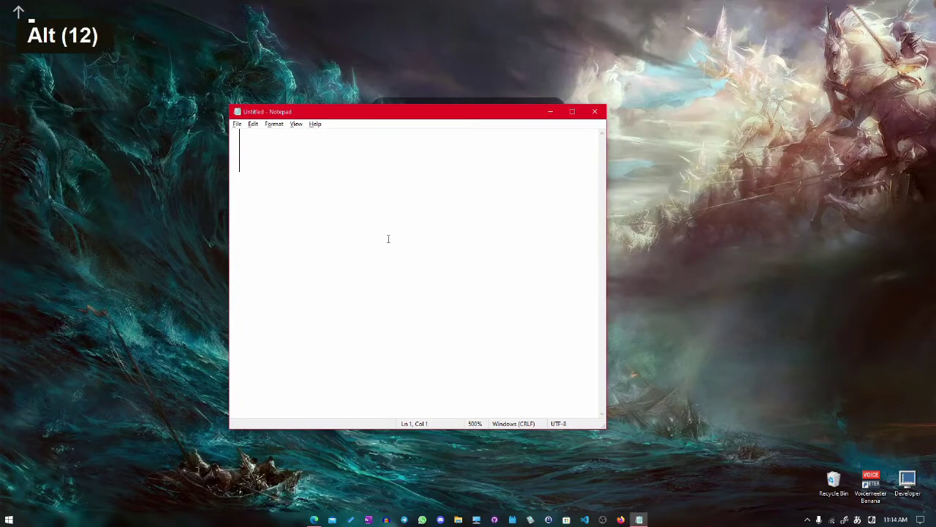
key(alt)
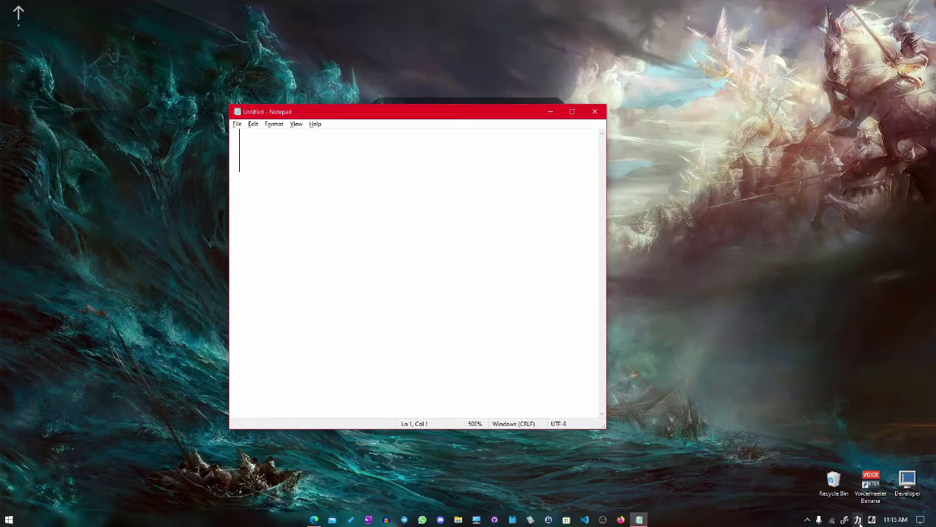
click(442, 316)
text(mare-)
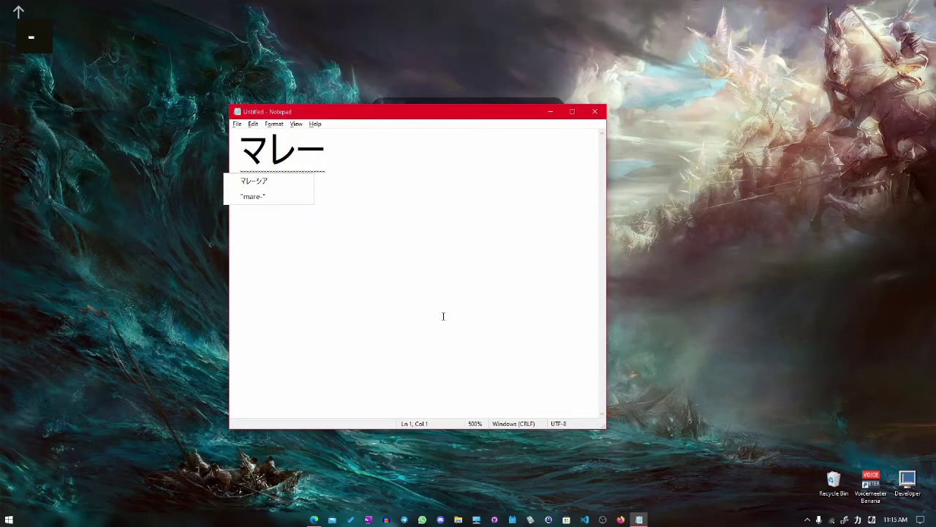
text(shia)
key(Return)
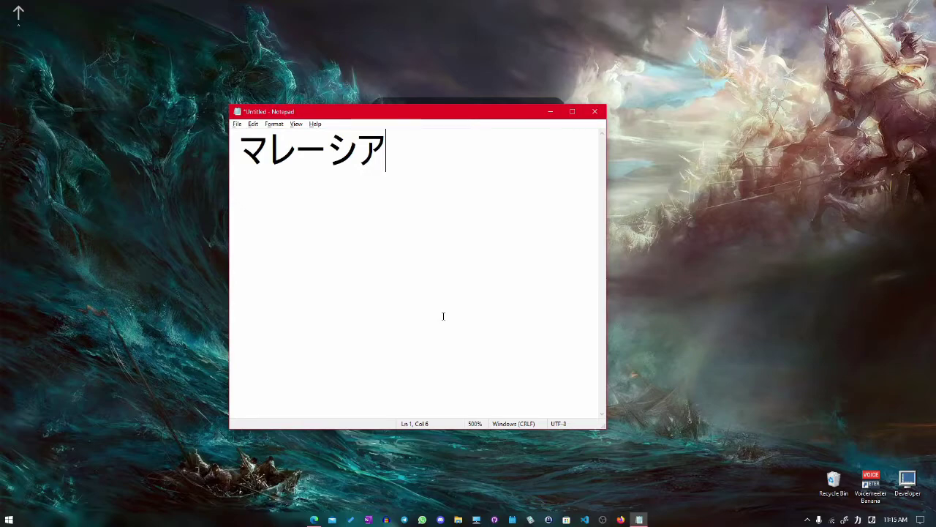
- Switch the IME to alphanumeric mode and move the Notepad window up and to the left on the desktop
key(ctrl+space)
click(456, 235)
drag(431, 116, 356, 70)
click(368, 115)
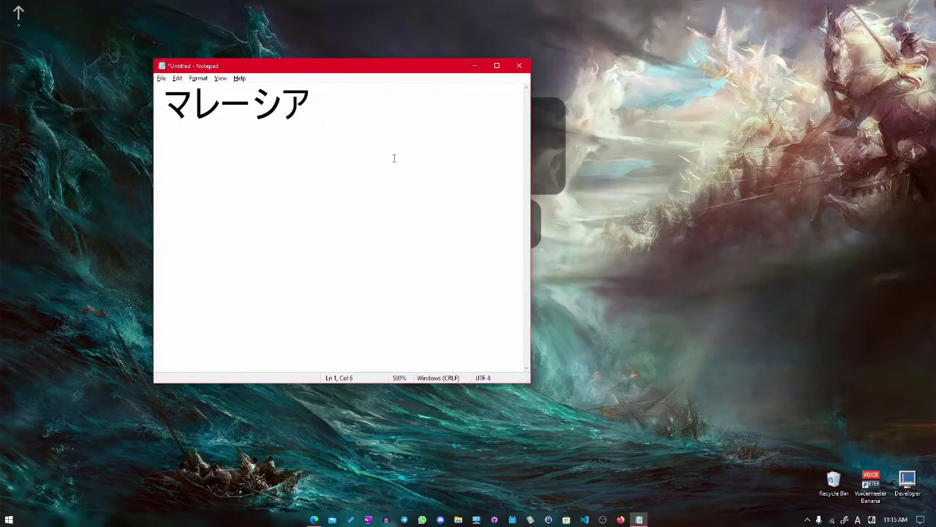
- Toggle the IME repeatedly between Katakana and alphanumeric modes, ending in alphanumeric
key(ctrl+space)
key(ctrl+space)
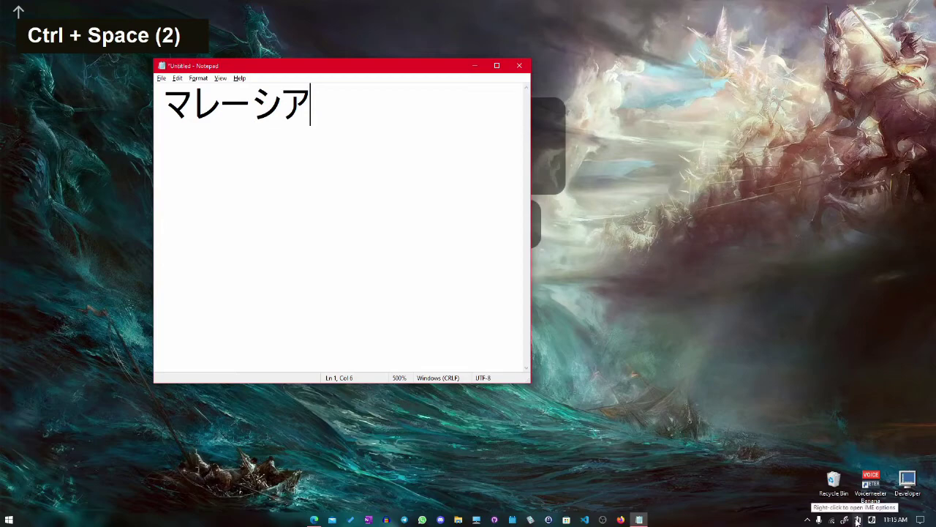
key(ctrl+space)
key(ctrl+space)
key(ctrl+space)
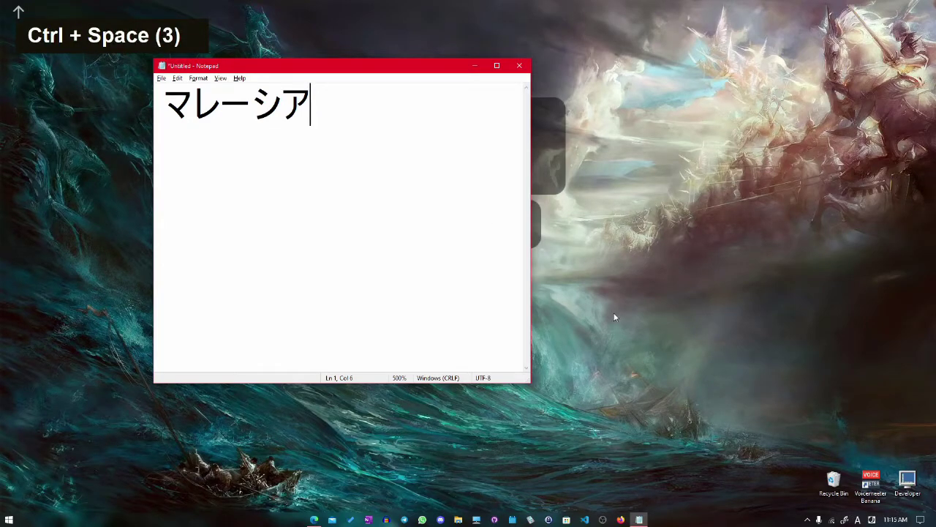
- Switch the IME's Japanese input on and off several more times, leaving it in alphanumeric mode
key(ctrl)
key(ctrl+space)
key(ctrl+space)
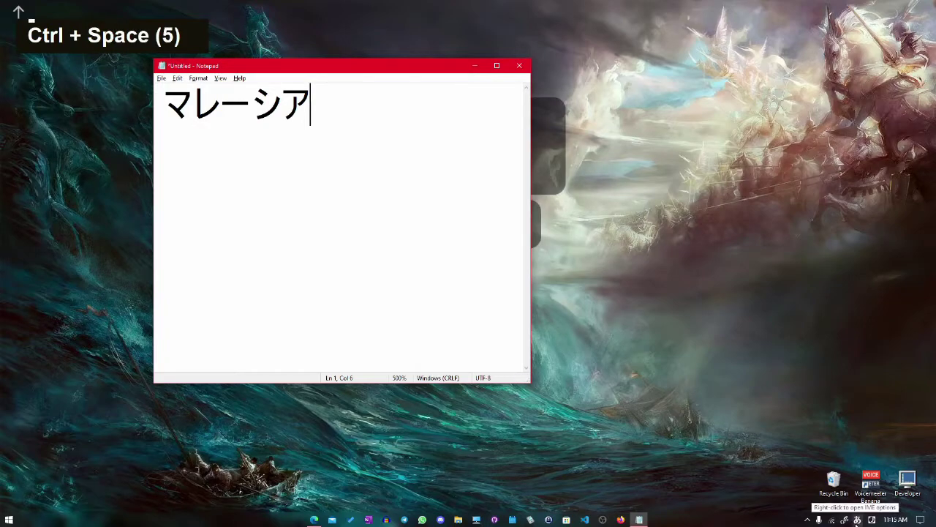
key(ctrl+space)
key(ctrl+space)
key(ctrl+space)
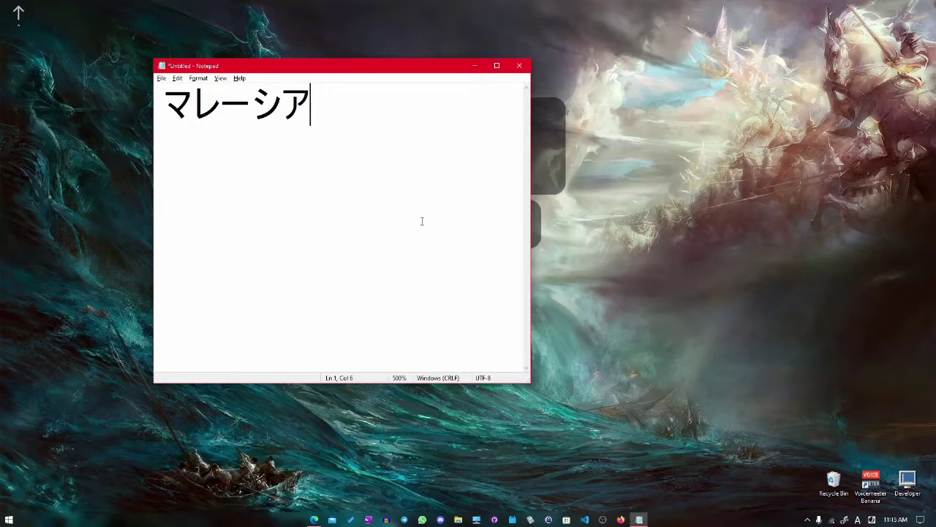
- Delete マレーシア so that the Notepad document is empty
drag(322, 106, 203, 106)
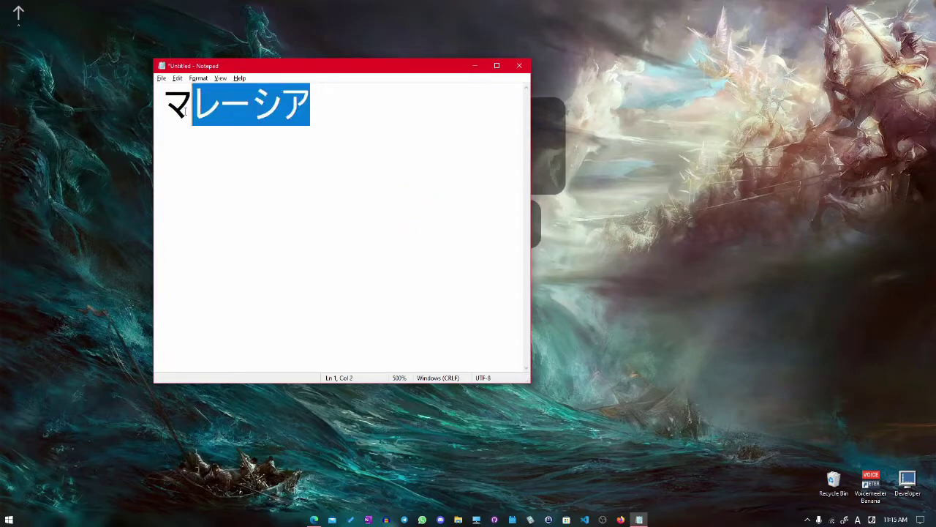
key(BackSpace)
key(BackSpace)
key(BackSpace)
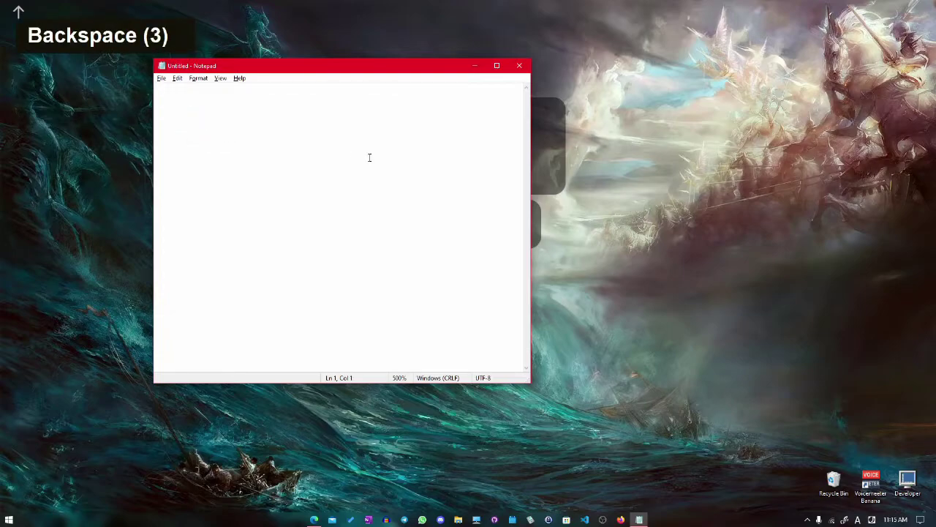
- Write "cara menggunakan sistem penulisan bahasa lain" in alphanumeric mode, followed by two line breaks
text(cara menggunaklan)
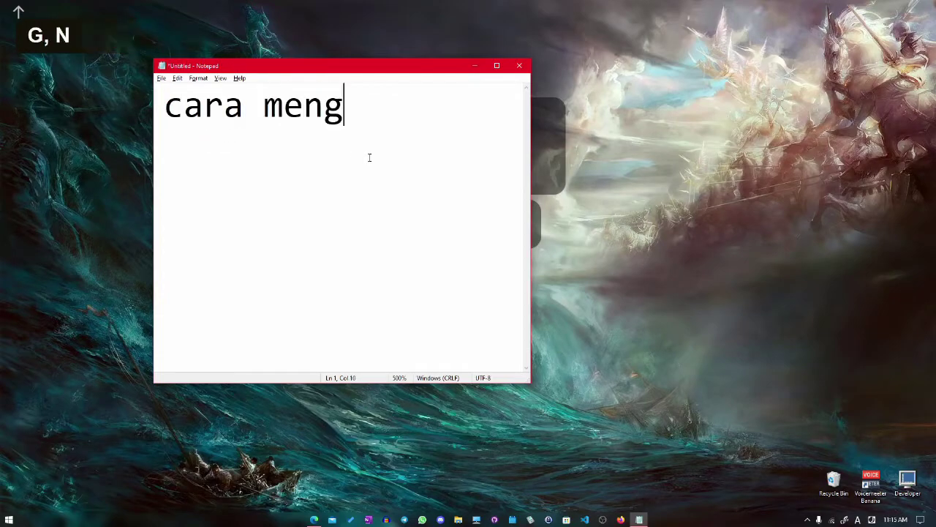
key(BackSpace)
key(BackSpace)
key(BackSpace)
text(an )
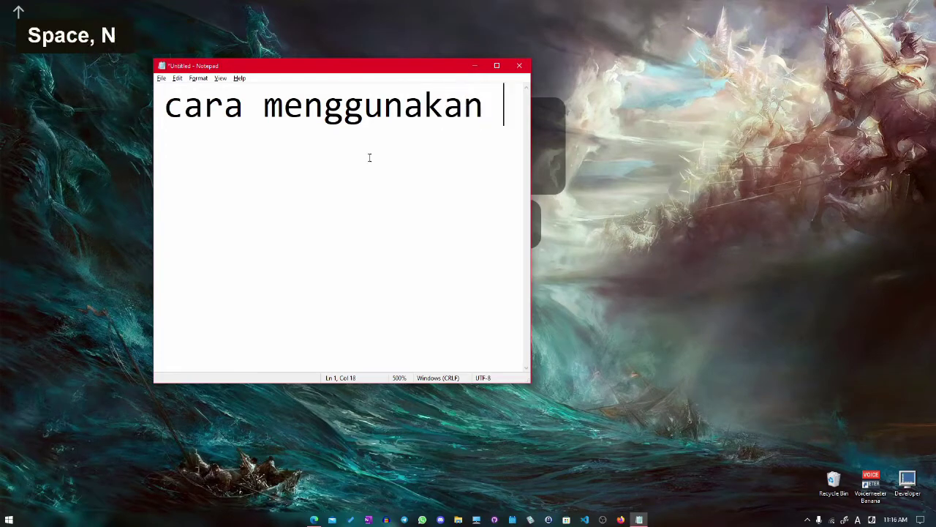
text(sistem pe)
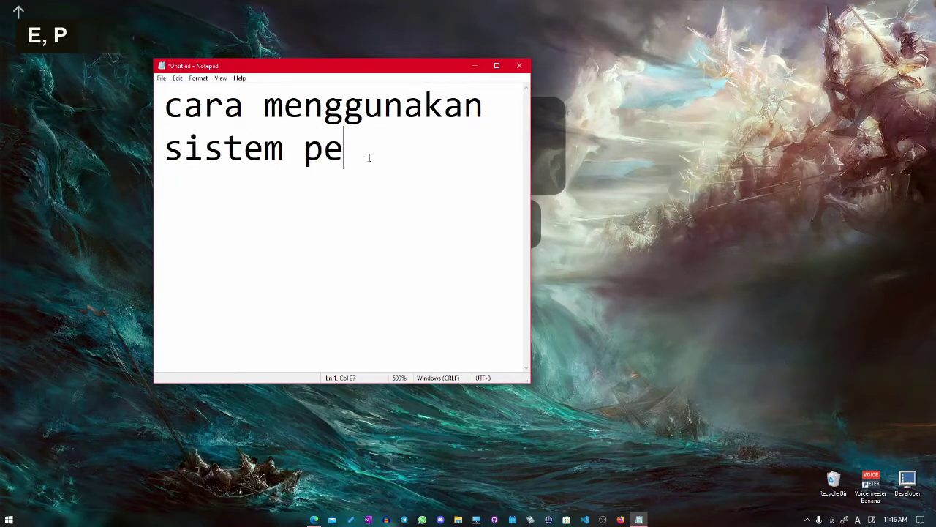
text(nulisan bahasa lain)
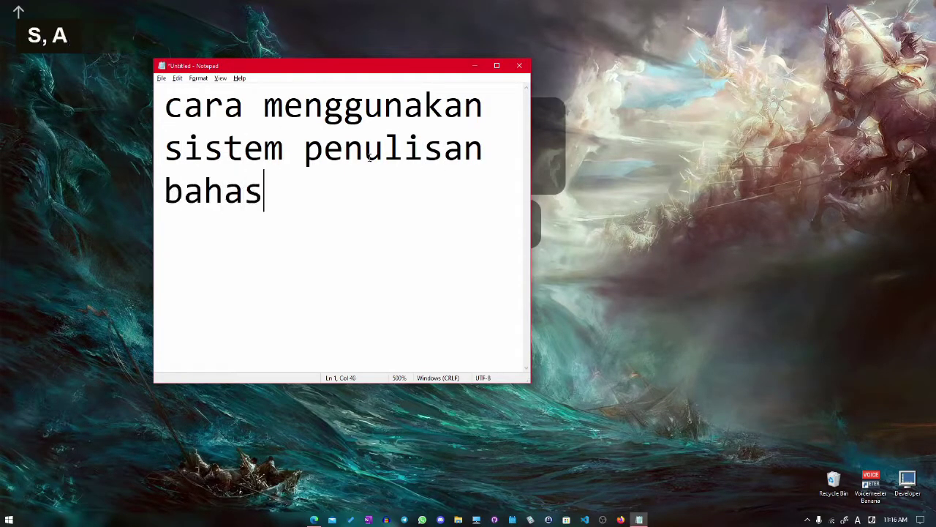
key(Return)
key(Return)
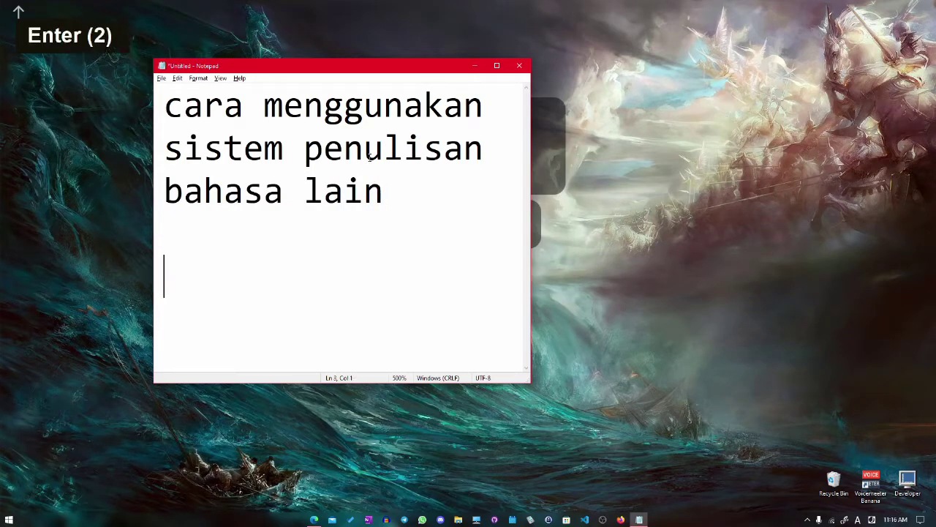
- Enter シ on the new line in the IME's Katakana mode and return the IME to alphanumeric mode
key(alt)
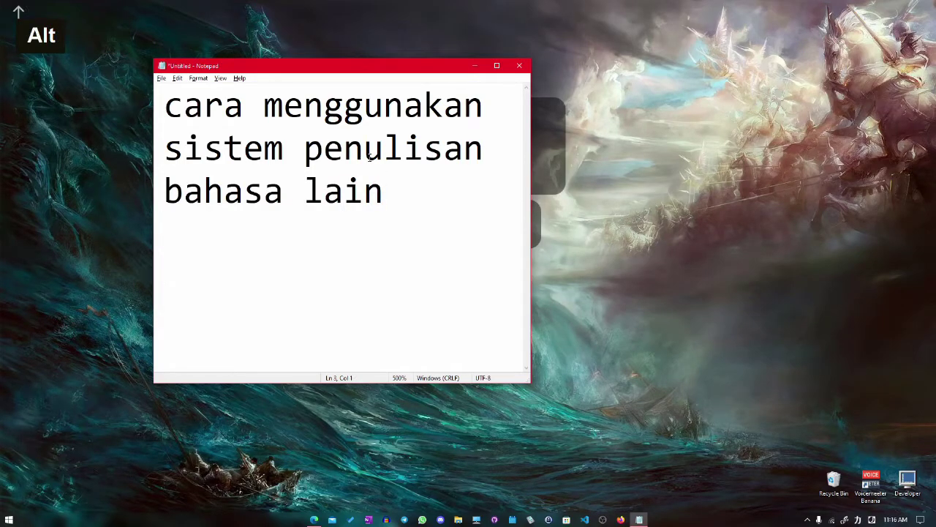
text(shi)
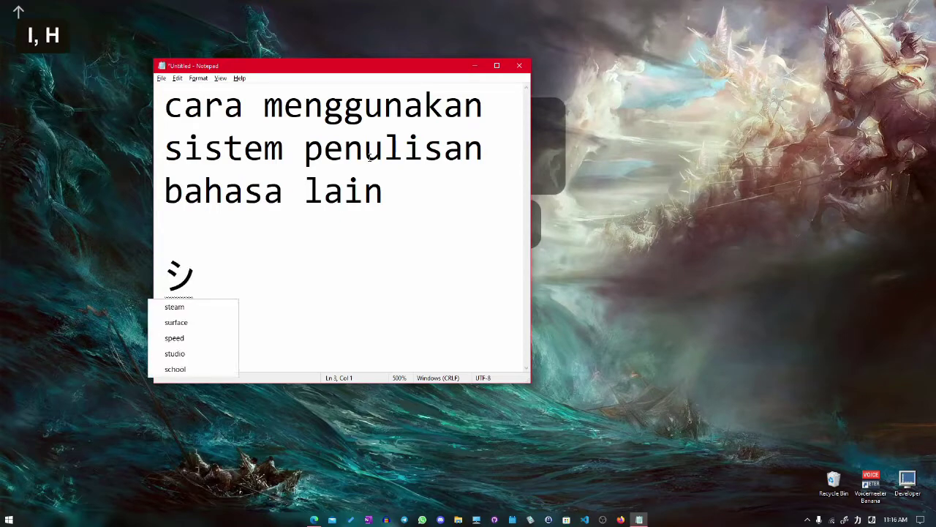
key(Return)
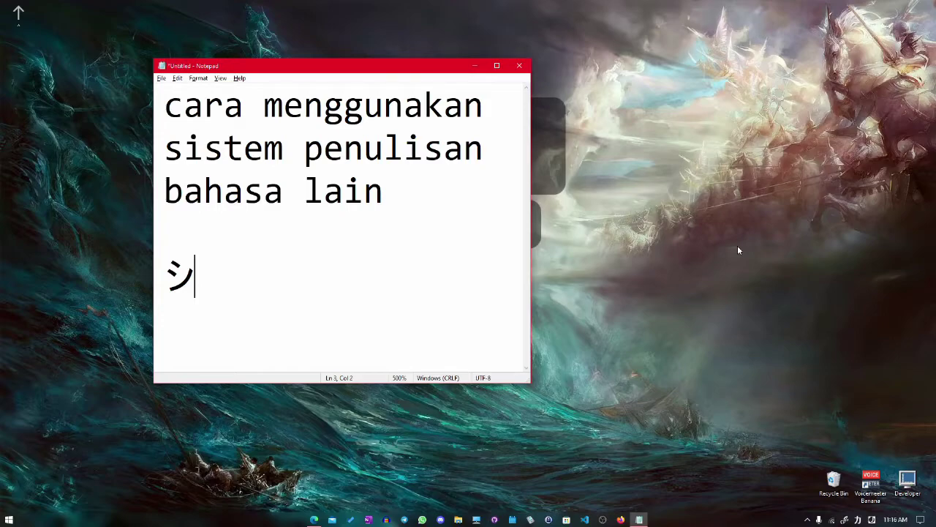
key(ctrl)
key(ctrl)
key(ctrl+space)
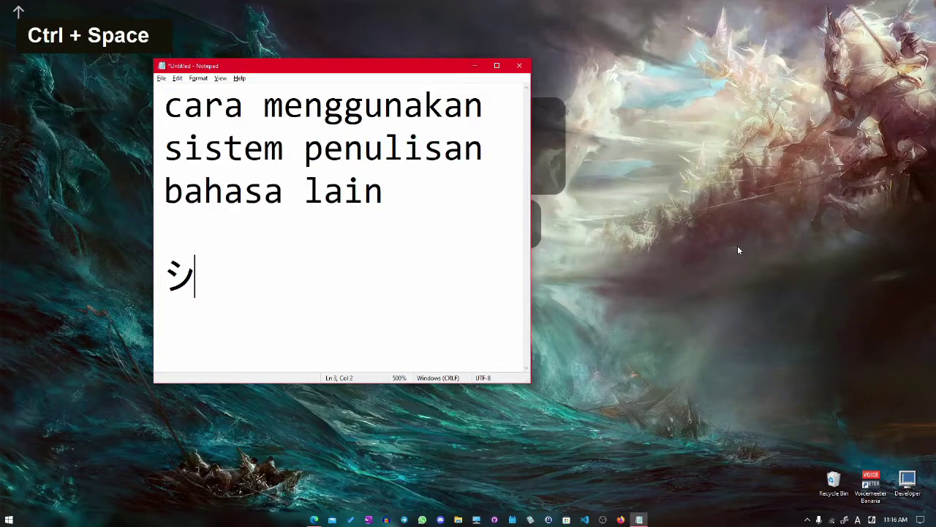
- Cycle through the installed input methods, including English, and end on the Japanese IME
key(super+space)
key(super+space)
key(super+space)
key(super+space)
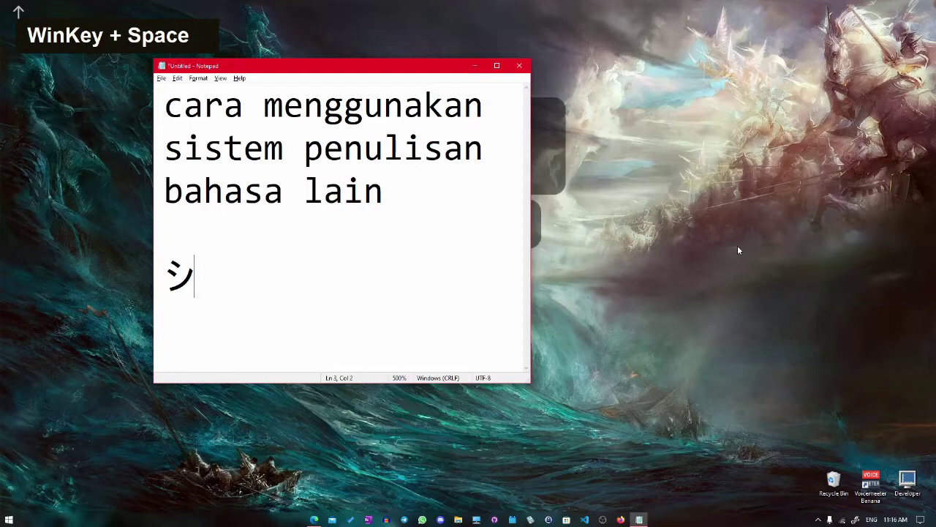
key(super+space)
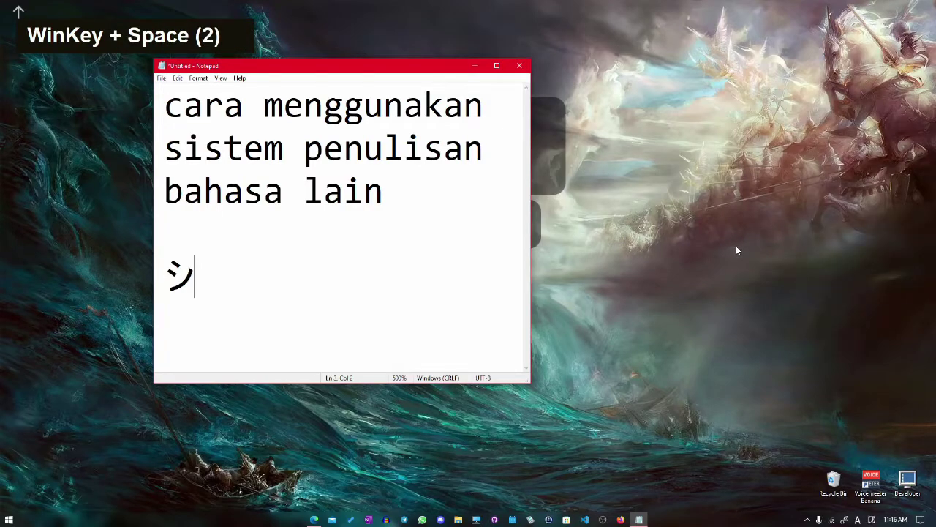